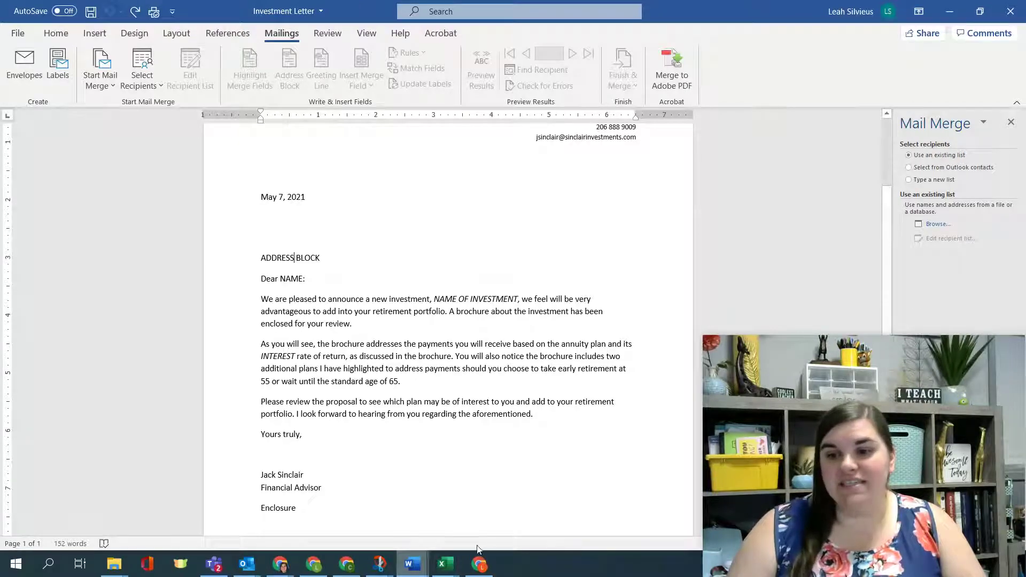
Step: Glance at the Tolano personnel workbook, then set the recipient source to 'Type a new list'
{"action": "mouse_move", "coordinate": [446, 564]}
{"action": "left_click", "coordinate": [493, 532]}
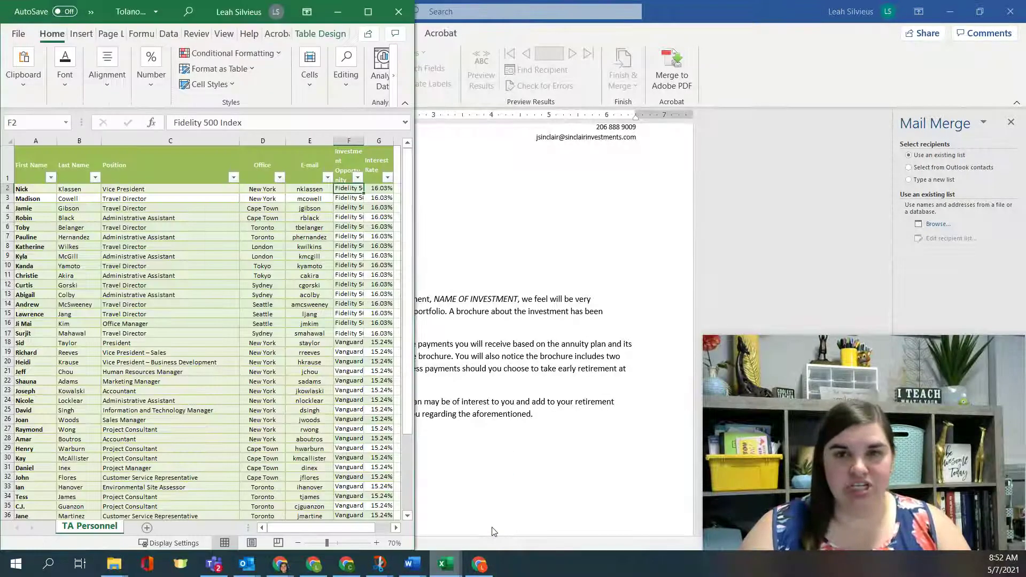
{"action": "left_click", "coordinate": [650, 22]}
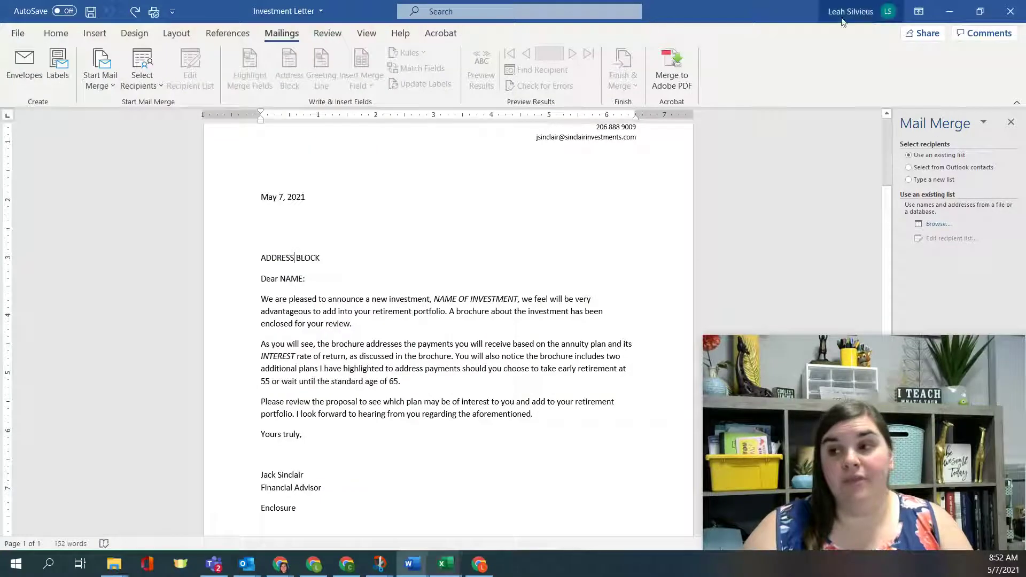
{"action": "left_click", "coordinate": [933, 182]}
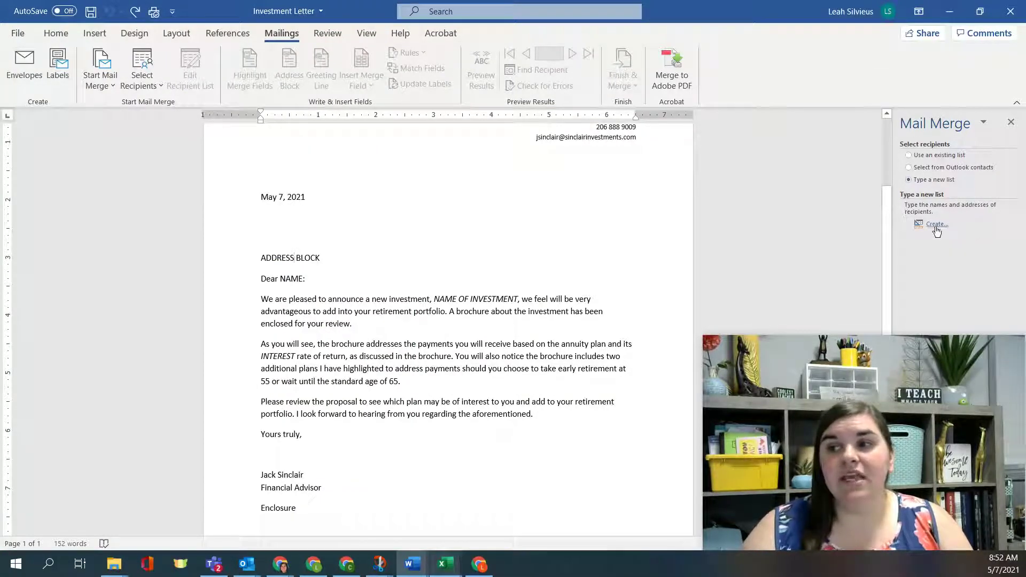
Step: Create a new address list and scroll across its Title, First Name and Last Name columns
{"action": "left_click", "coordinate": [936, 225]}
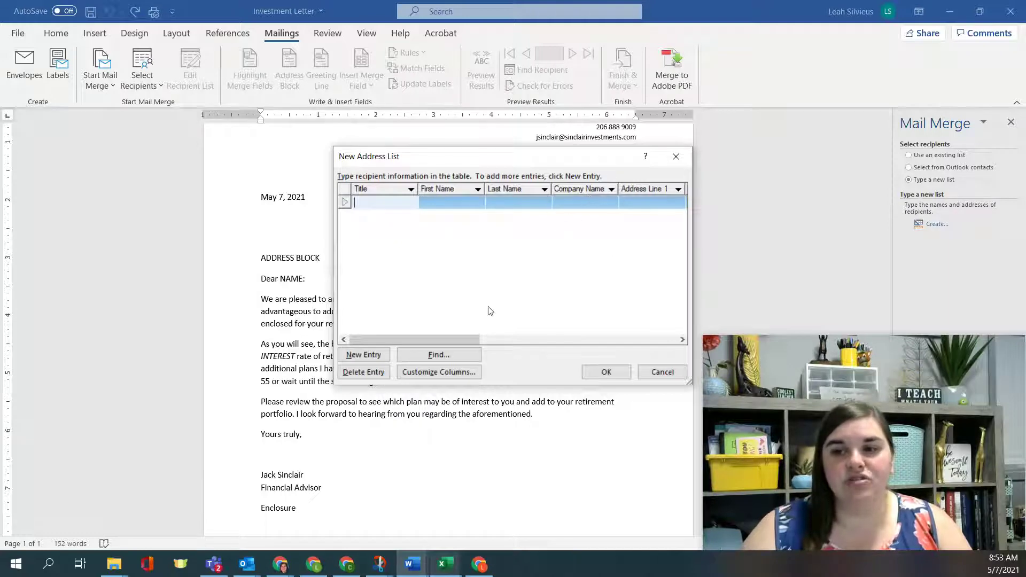
{"action": "left_click_drag", "start_coordinate": [444, 340], "coordinate": [641, 342]}
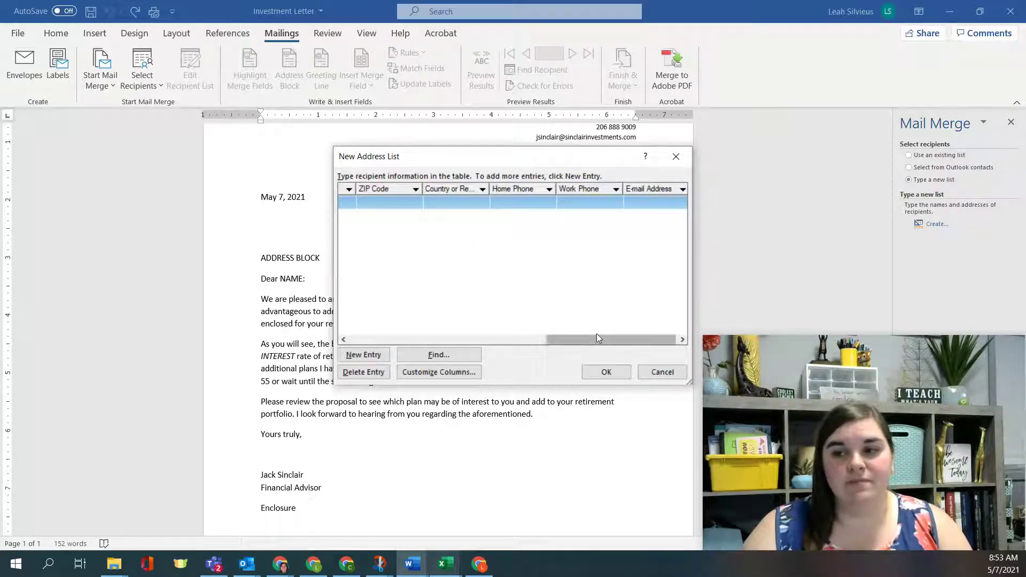
{"action": "left_click_drag", "start_coordinate": [597, 335], "coordinate": [365, 348]}
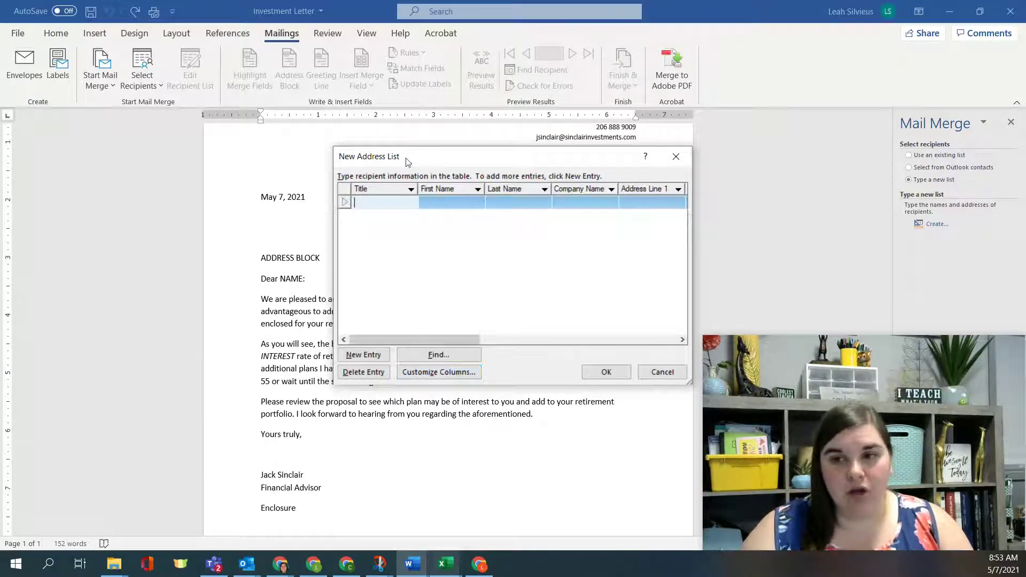
Step: In Customize Address List, delete Title and rename Company Name to Office Location
{"action": "left_click", "coordinate": [468, 373]}
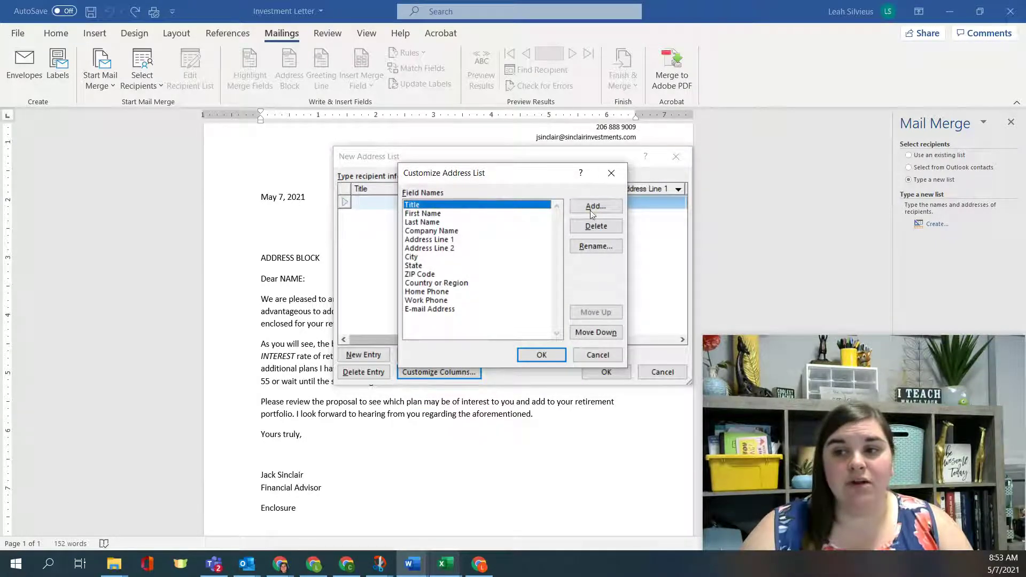
{"action": "left_click", "coordinate": [604, 228]}
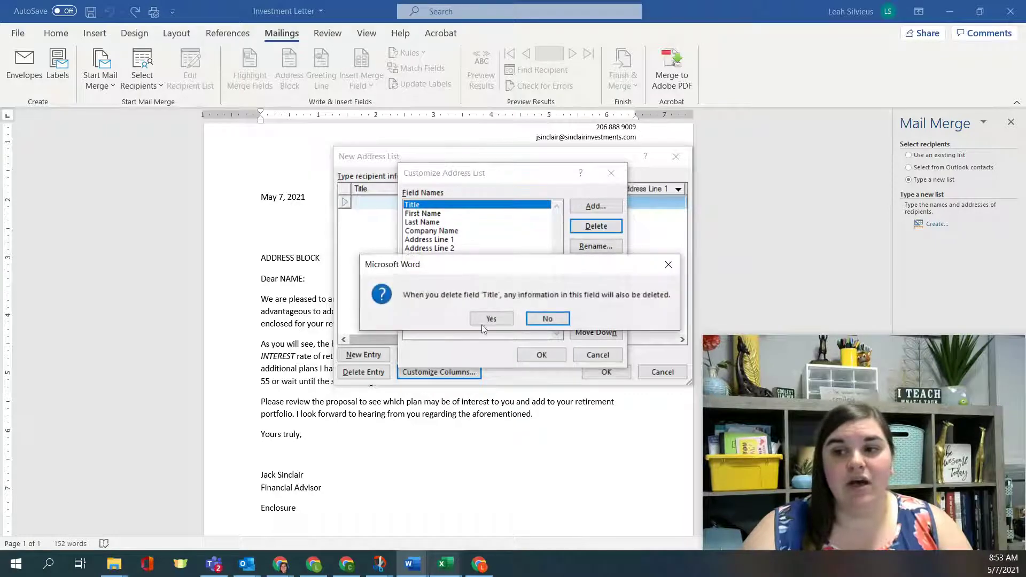
{"action": "left_click", "coordinate": [489, 320]}
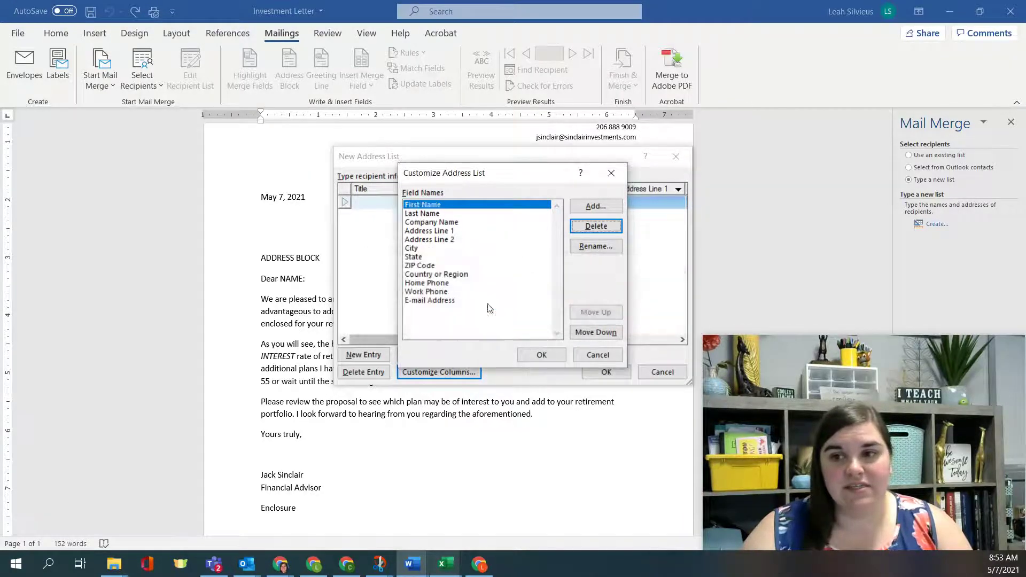
{"action": "left_click", "coordinate": [452, 223]}
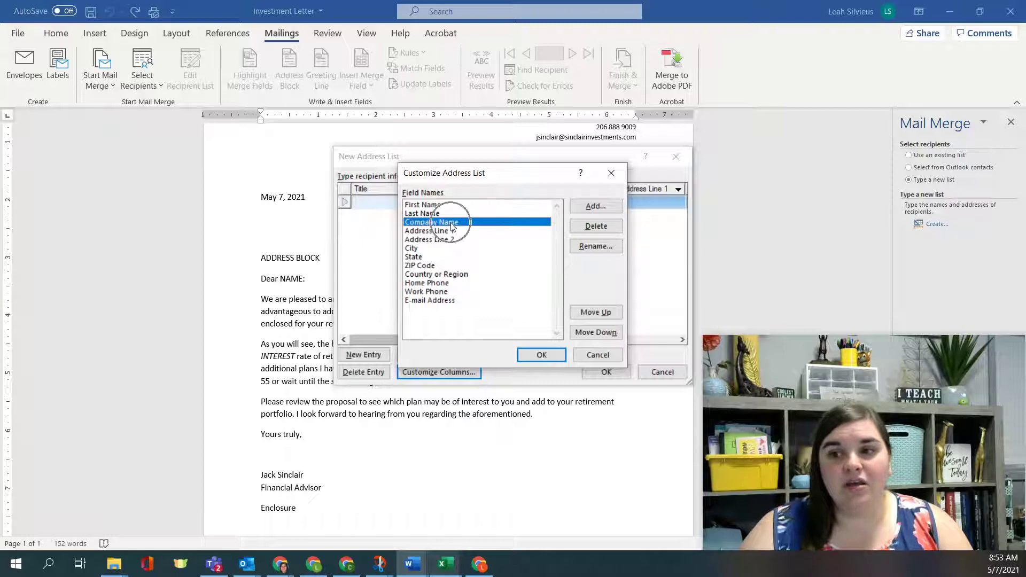
{"action": "left_click", "coordinate": [586, 246]}
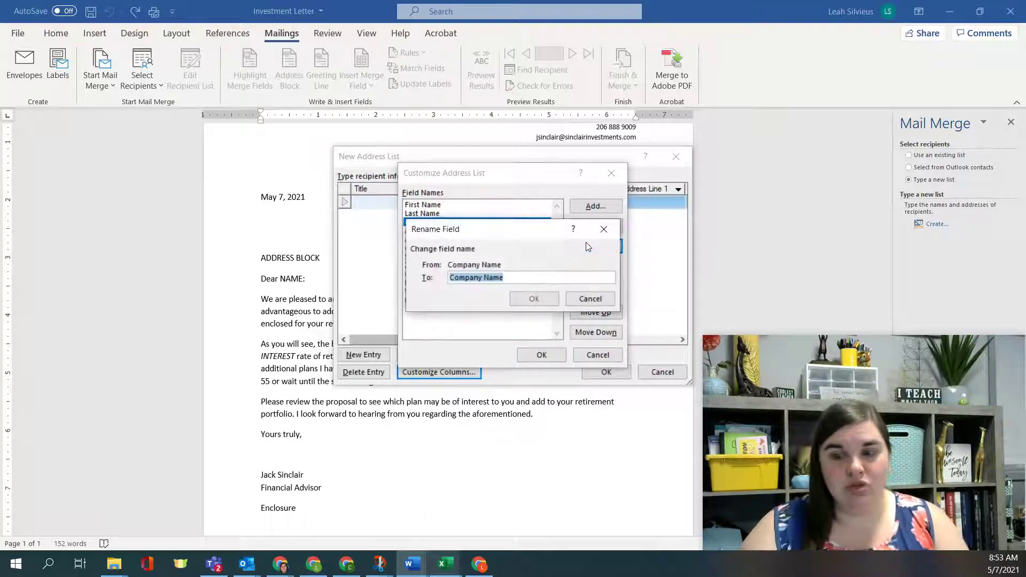
{"action": "type", "text": "Office Location"}
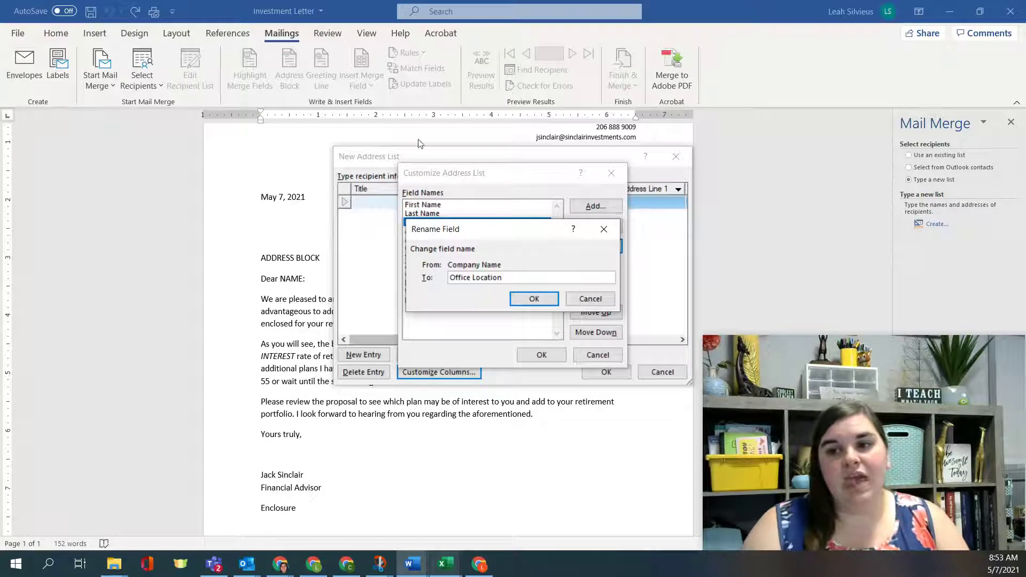
{"action": "left_click", "coordinate": [532, 302]}
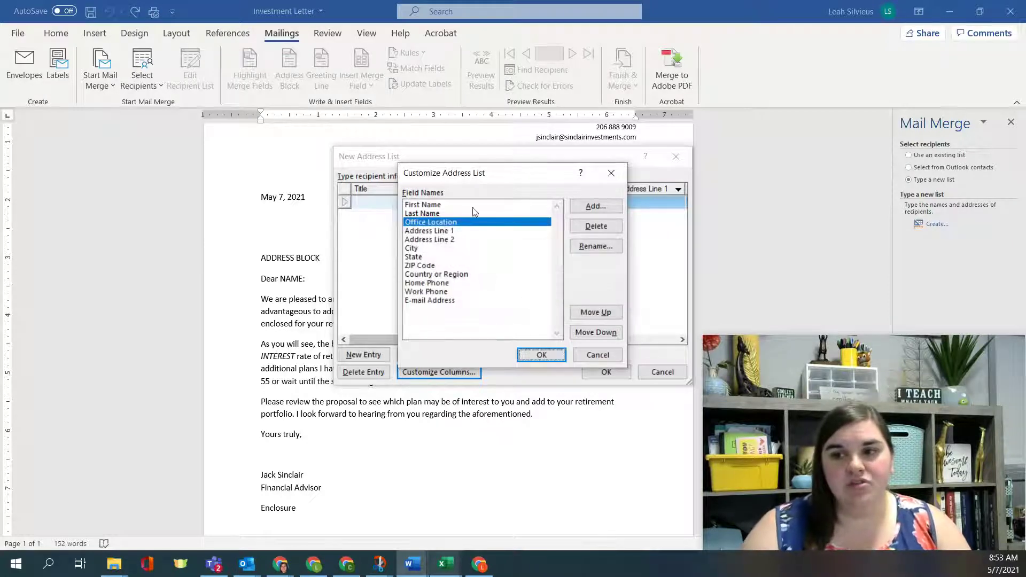
Step: Delete the Address Line 1, Address Line 2, City, ZIP Code and State fields
{"action": "left_click", "coordinate": [448, 231]}
{"action": "left_click", "coordinate": [596, 226]}
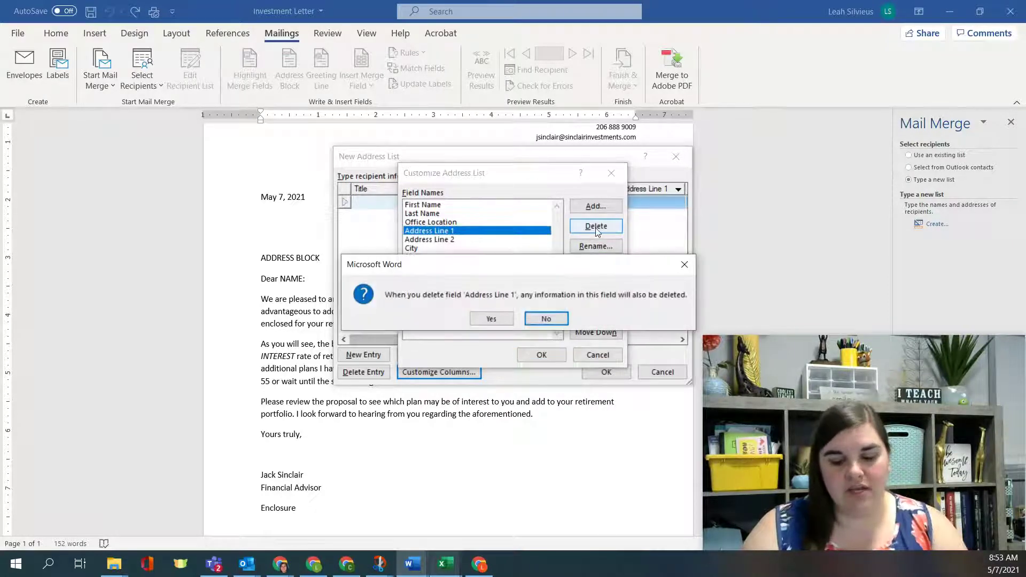
{"action": "left_click", "coordinate": [490, 323]}
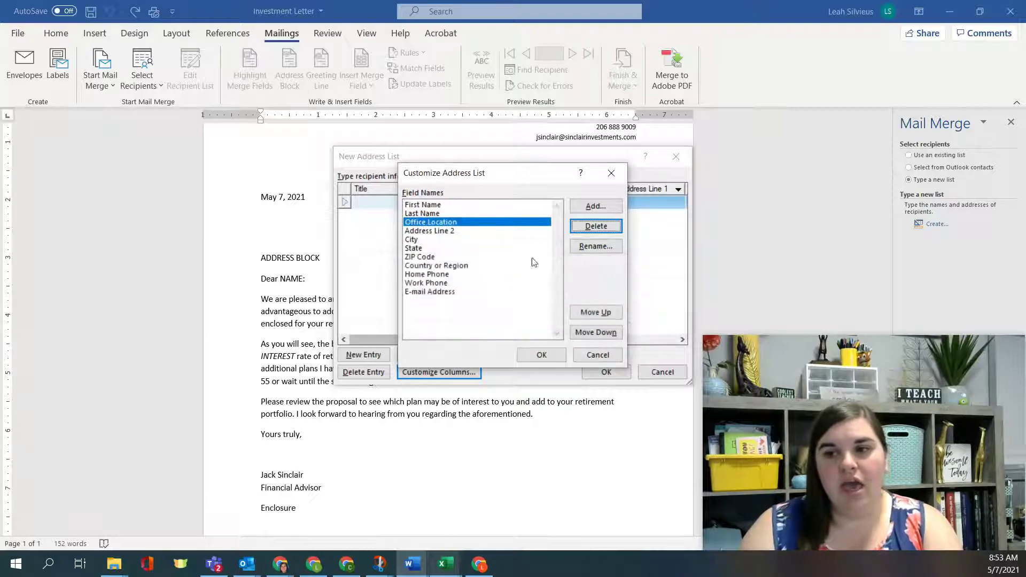
{"action": "left_click", "coordinate": [469, 232]}
{"action": "left_click", "coordinate": [596, 226]}
{"action": "left_click", "coordinate": [490, 323]}
{"action": "left_click", "coordinate": [484, 231]}
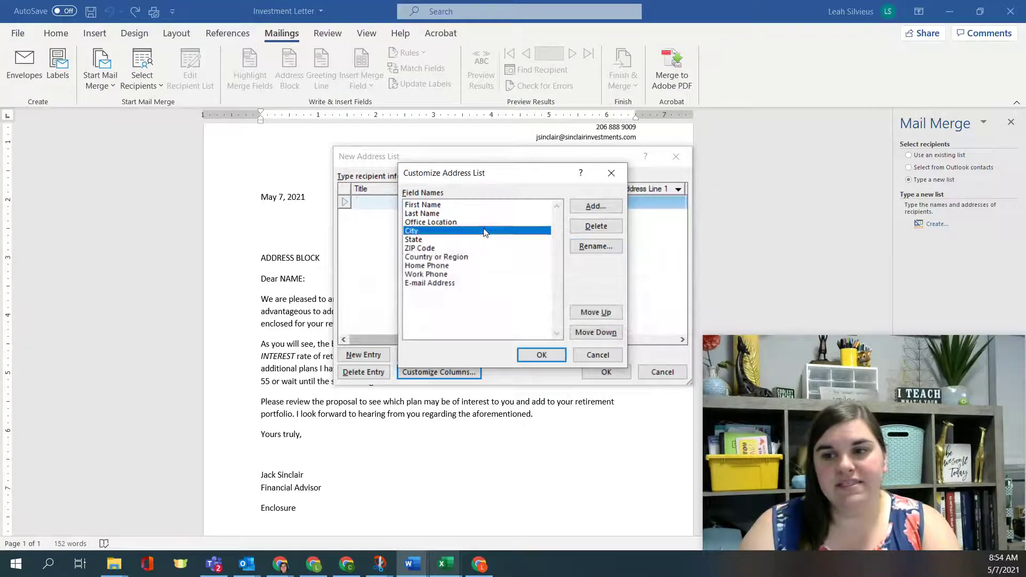
{"action": "left_click", "coordinate": [596, 226]}
{"action": "left_click", "coordinate": [489, 320]}
{"action": "left_click", "coordinate": [466, 239]}
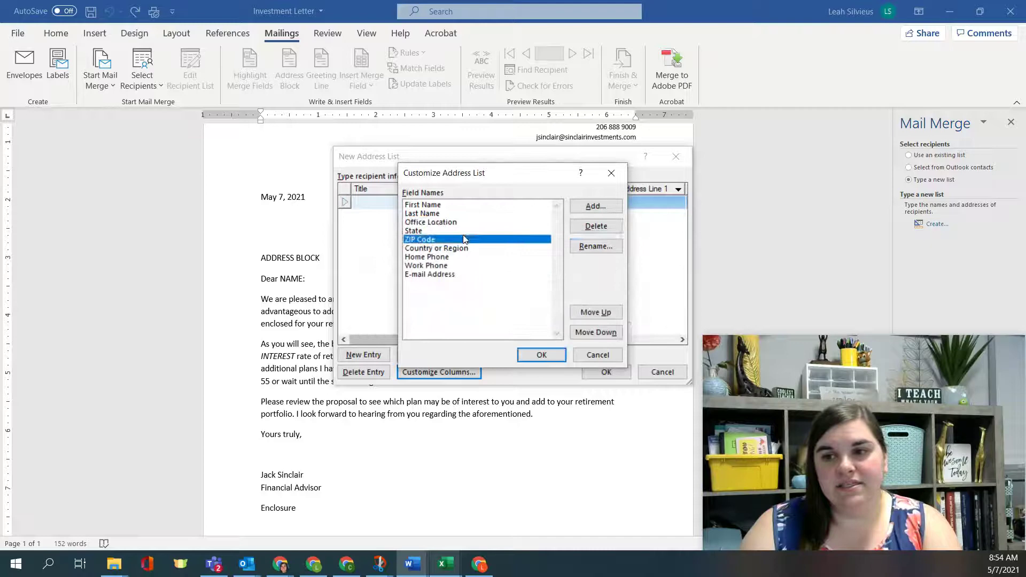
{"action": "left_click", "coordinate": [596, 226]}
{"action": "left_click", "coordinate": [489, 320]}
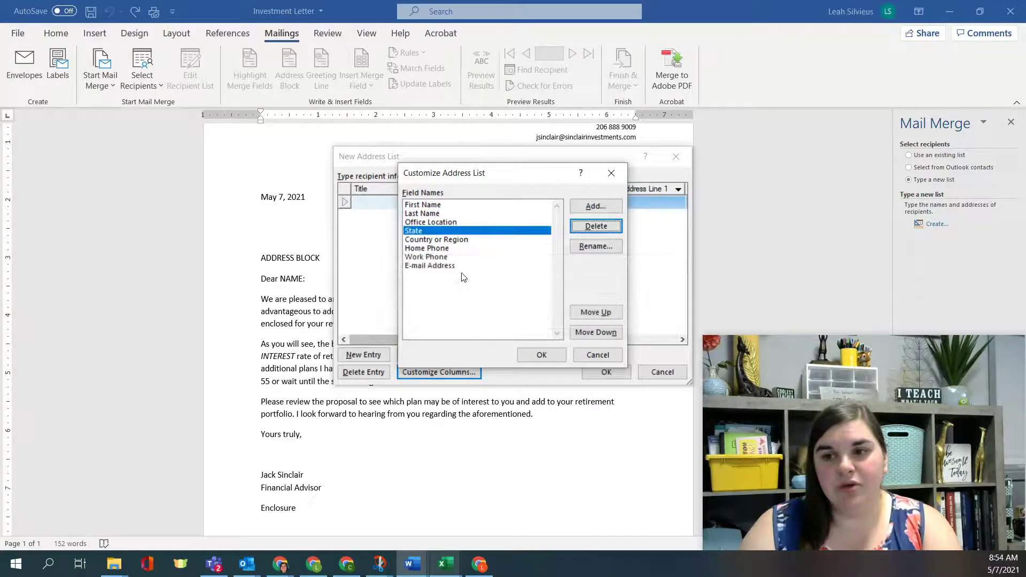
{"action": "left_click", "coordinate": [595, 226]}
{"action": "left_click", "coordinate": [493, 320]}
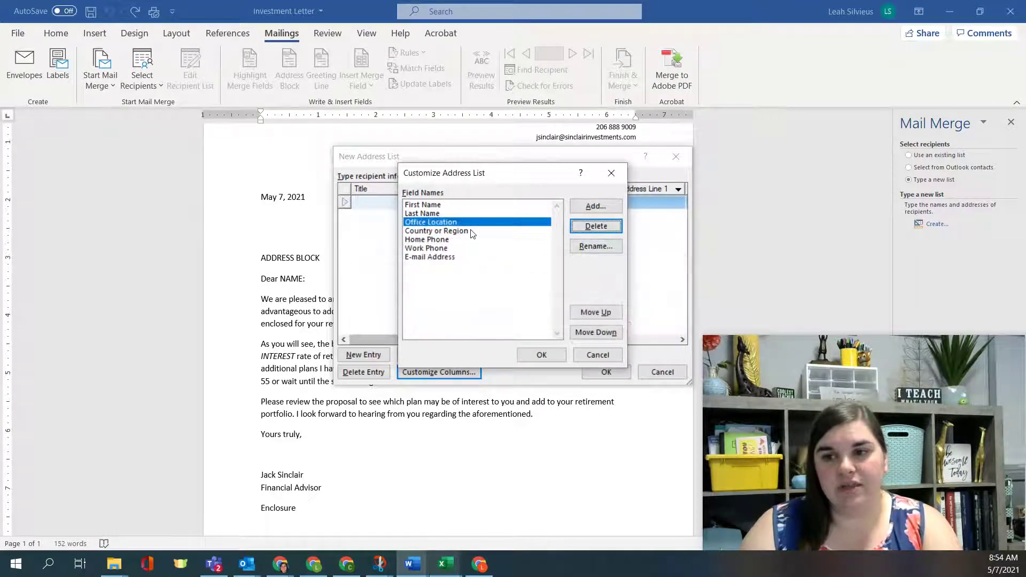
Step: Delete the Country or Region, Home Phone, Work Phone and E-mail Address fields
{"action": "left_click", "coordinate": [474, 230]}
{"action": "left_click", "coordinate": [595, 226]}
{"action": "left_click", "coordinate": [487, 319]}
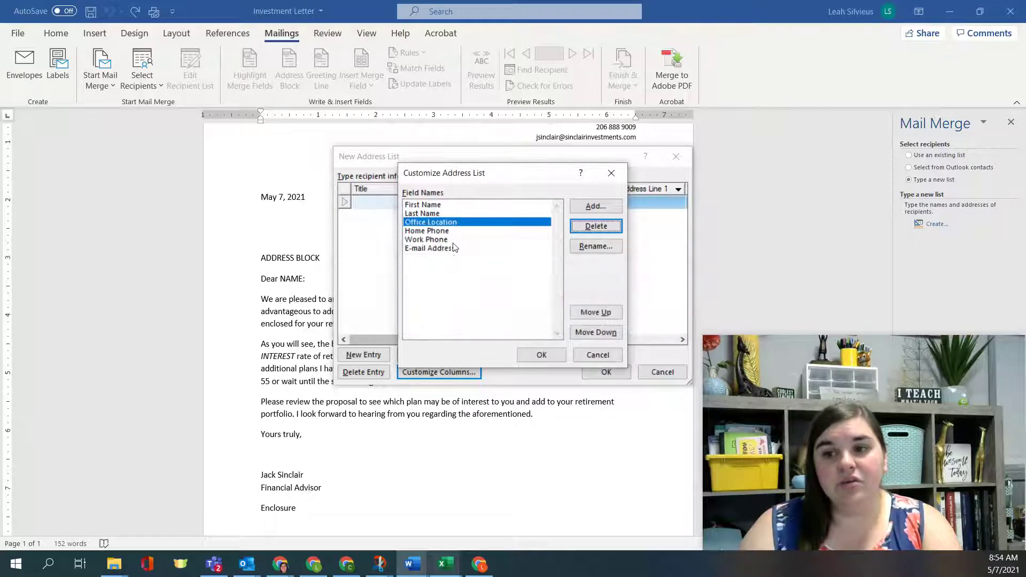
{"action": "left_click", "coordinate": [457, 231]}
{"action": "left_click", "coordinate": [595, 226]}
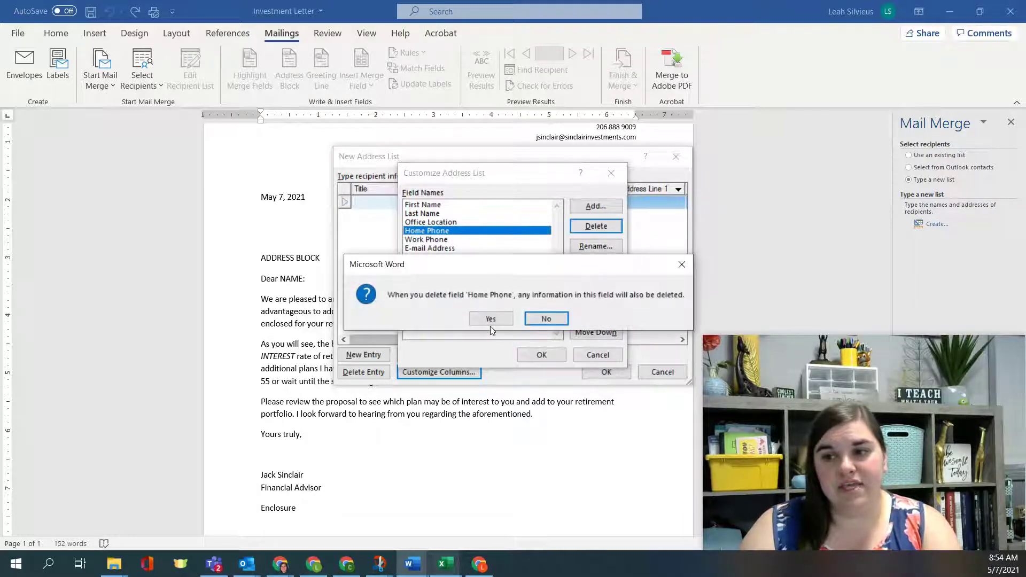
{"action": "left_click", "coordinate": [488, 319]}
{"action": "left_click", "coordinate": [453, 233]}
{"action": "left_click", "coordinate": [580, 226]}
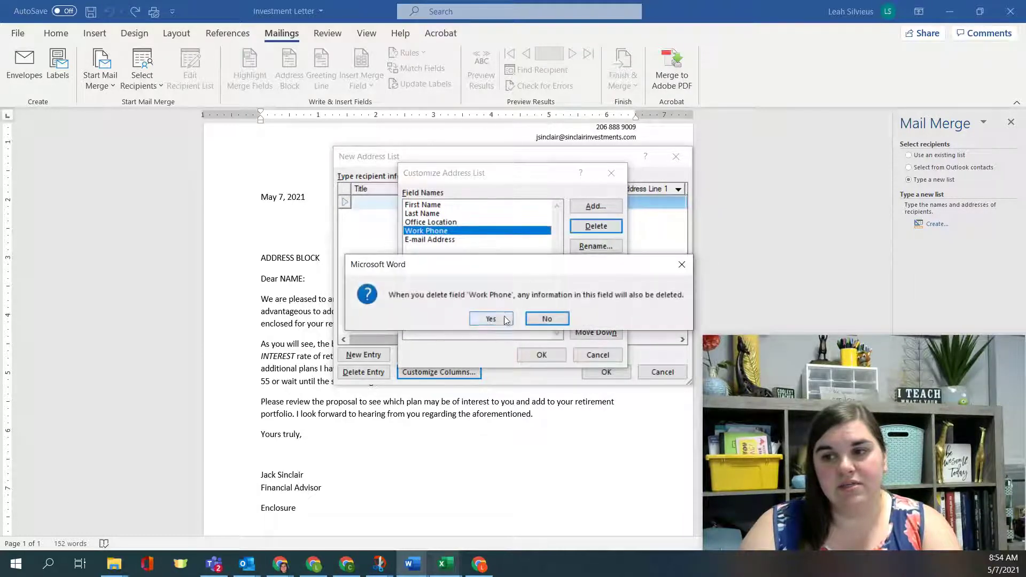
{"action": "left_click", "coordinate": [490, 318]}
{"action": "left_click", "coordinate": [459, 231]}
{"action": "left_click", "coordinate": [592, 226]}
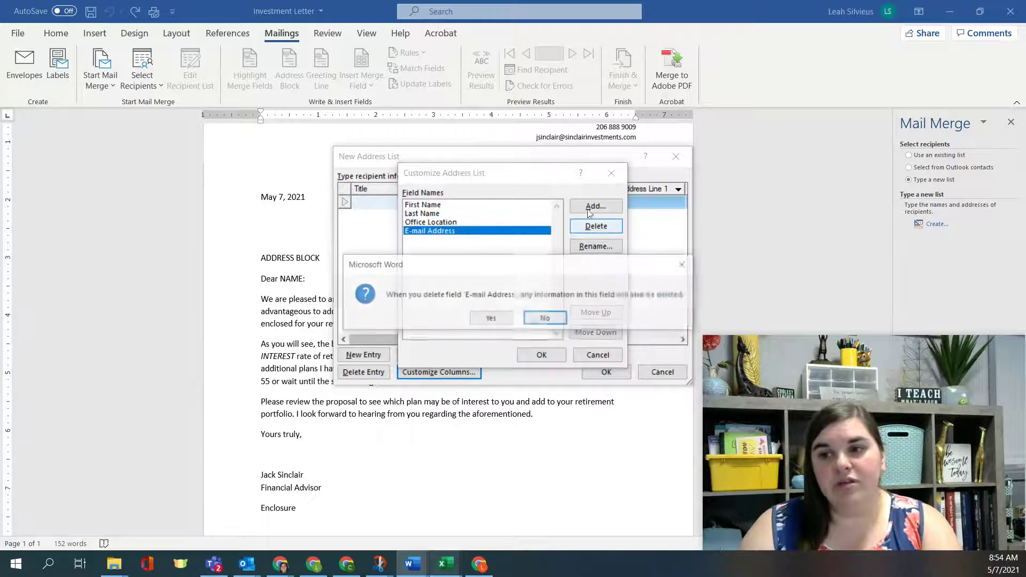
{"action": "left_click", "coordinate": [483, 318]}
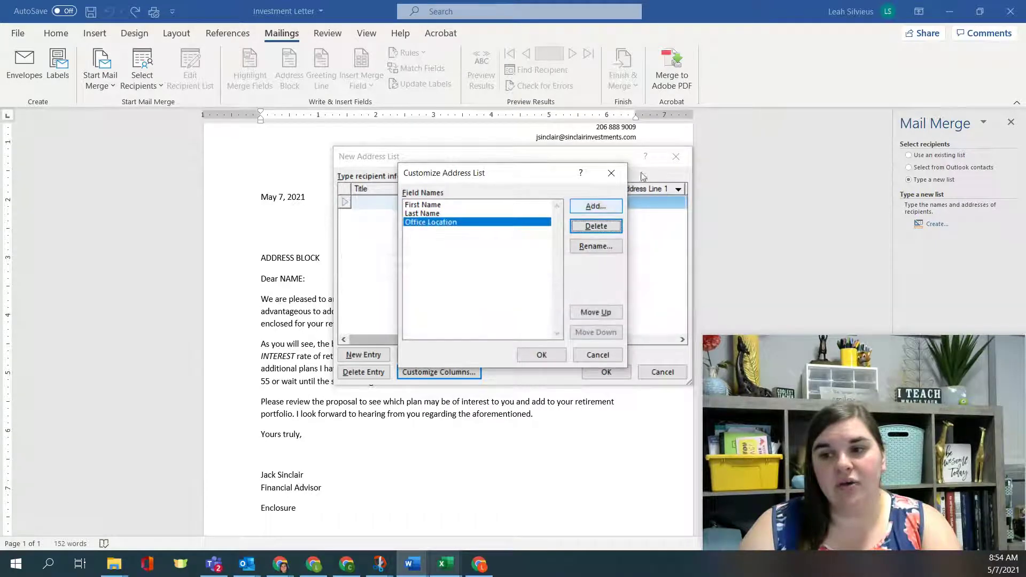
Step: Add Investment Type and Interest Rate fields and accept the customized columns
{"action": "left_click", "coordinate": [602, 210]}
{"action": "type", "text": "Investment Type"}
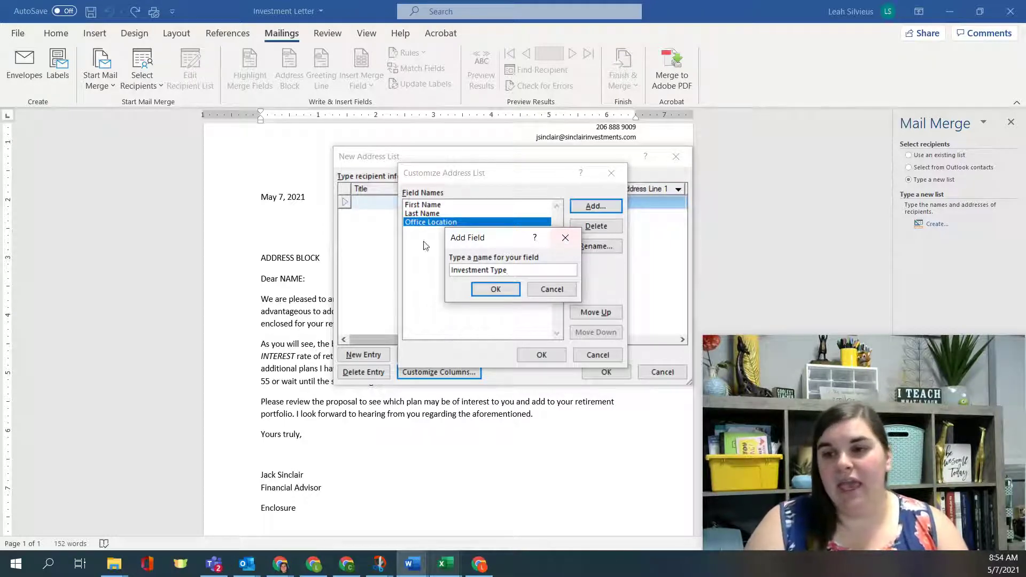
{"action": "left_click", "coordinate": [495, 289]}
{"action": "left_click", "coordinate": [591, 211]}
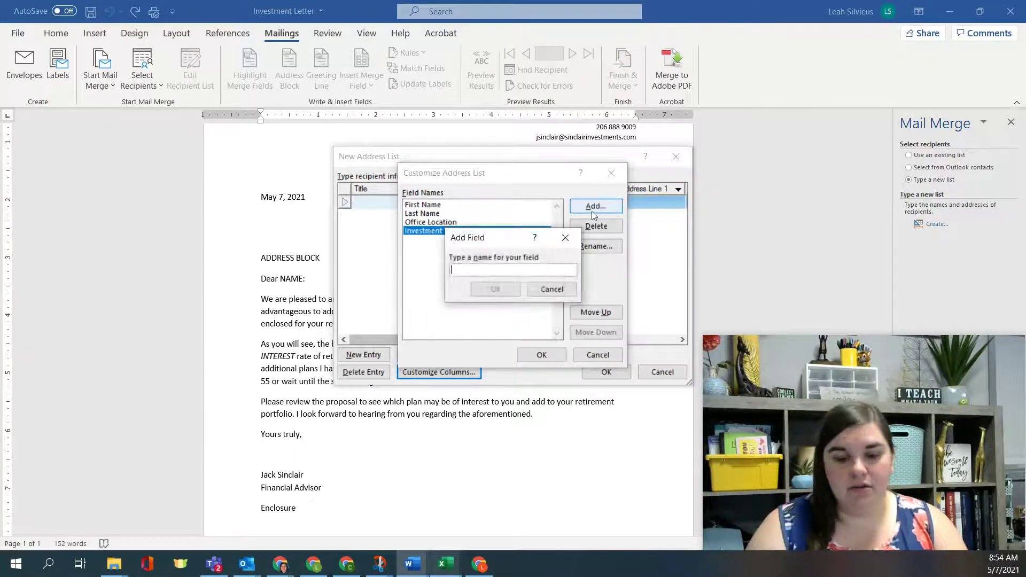
{"action": "type", "text": "Interest Rate"}
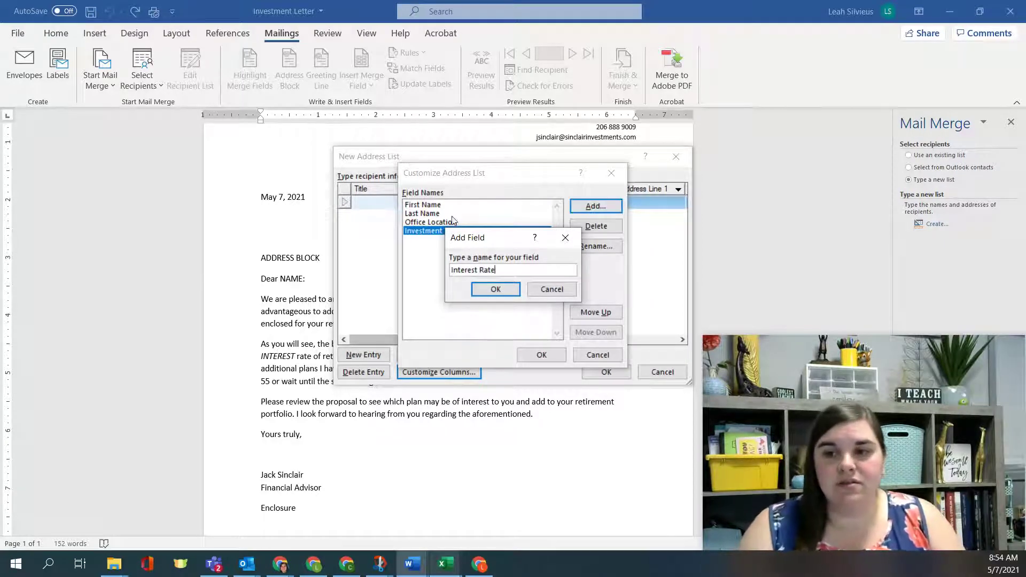
{"action": "left_click", "coordinate": [483, 283]}
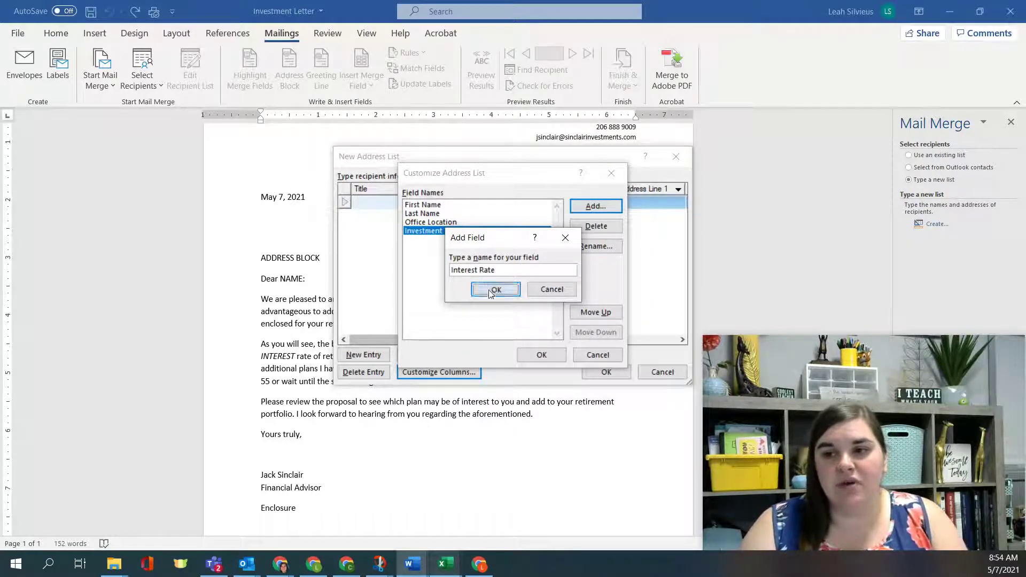
{"action": "left_click", "coordinate": [452, 245]}
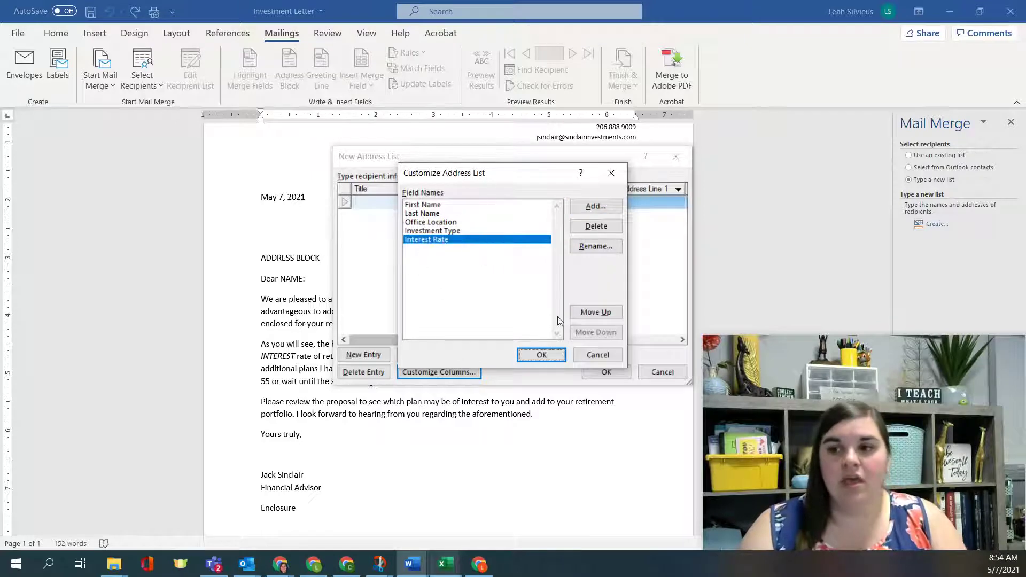
{"action": "left_click", "coordinate": [584, 316]}
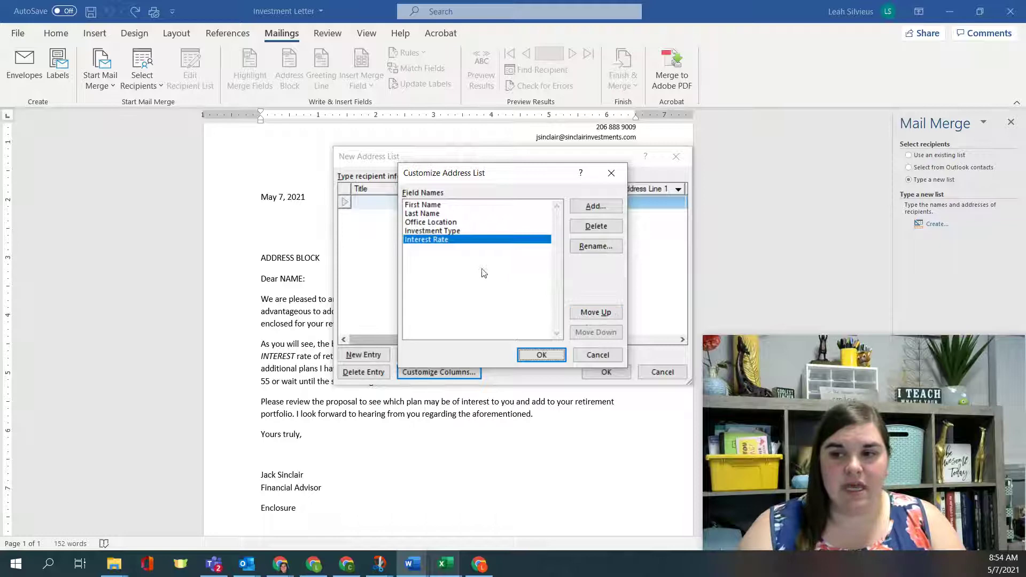
{"action": "left_click", "coordinate": [534, 356]}
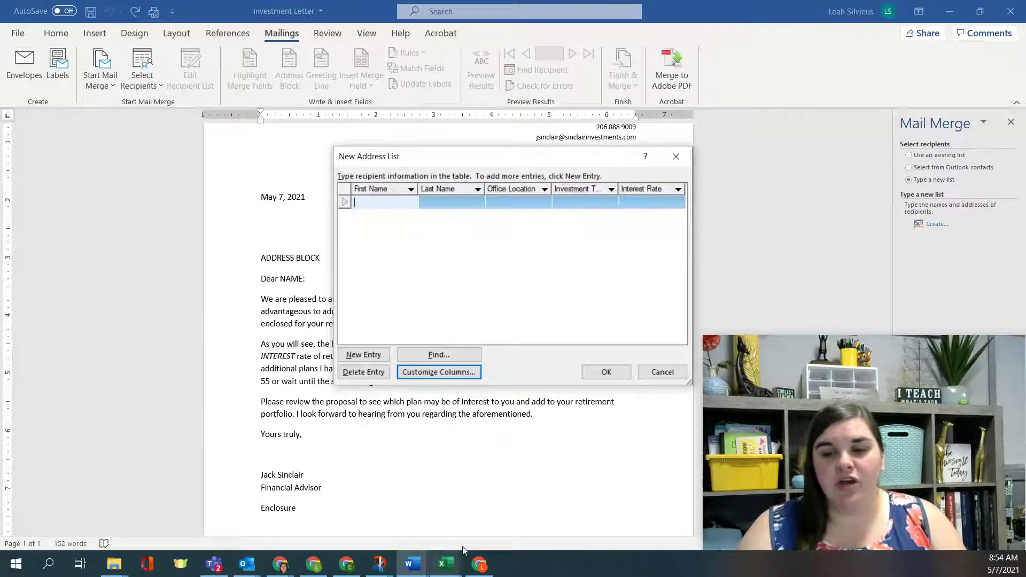
Step: Enter the first recipient from the Excel sheet: name, New York, Fidelity 500 Index, 16.03%
{"action": "mouse_move", "coordinate": [446, 564]}
{"action": "left_click", "coordinate": [497, 497]}
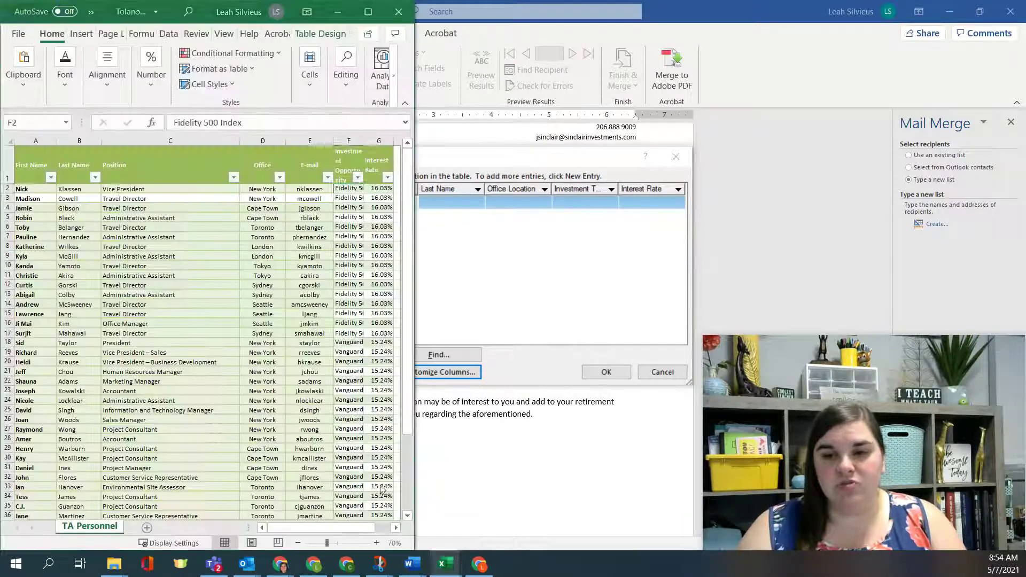
{"action": "left_click", "coordinate": [453, 200]}
{"action": "left_click", "coordinate": [396, 207]}
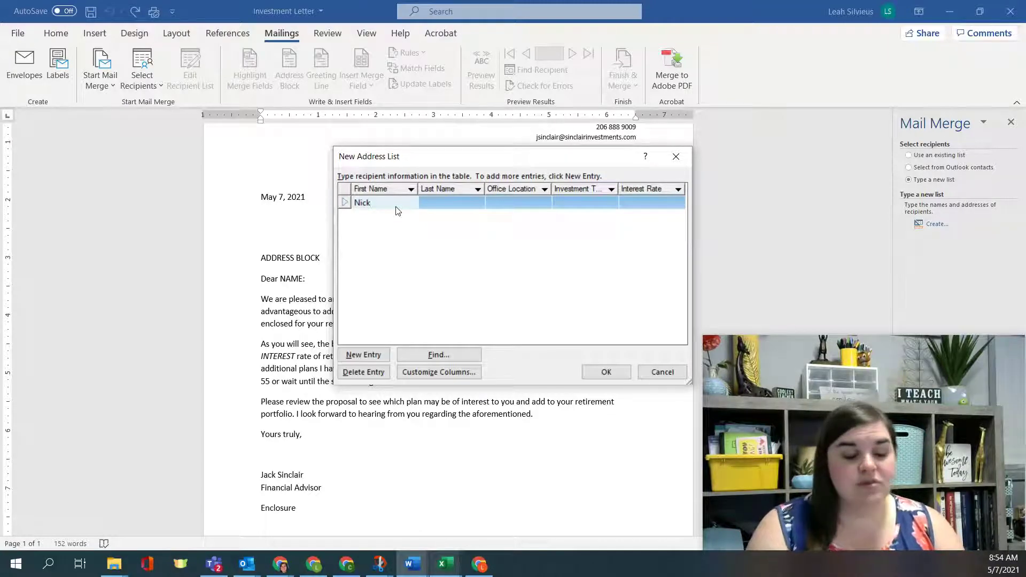
{"action": "key", "text": "Tab"}
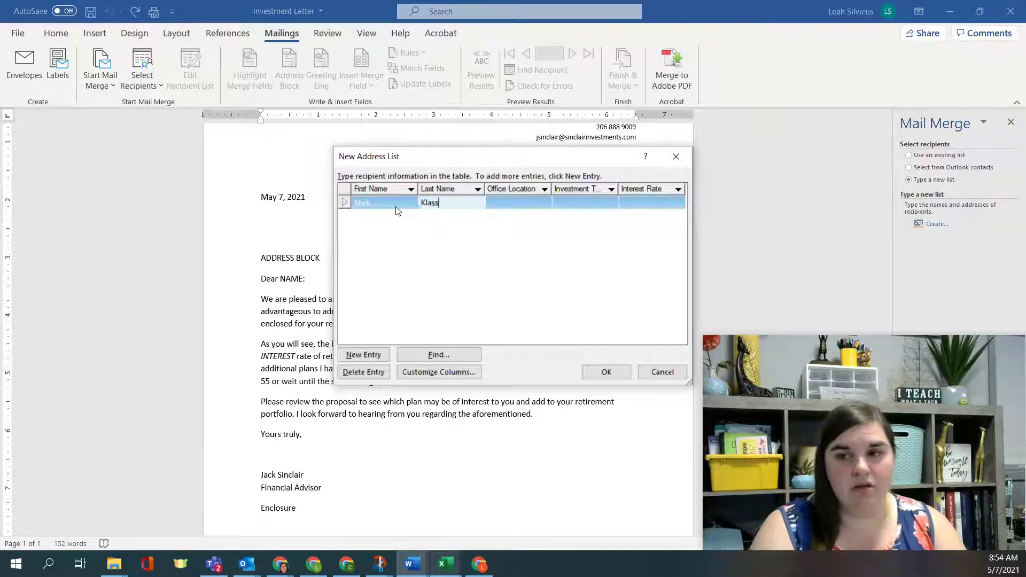
{"action": "key", "text": "Tab"}
{"action": "type", "text": "New Yo"}
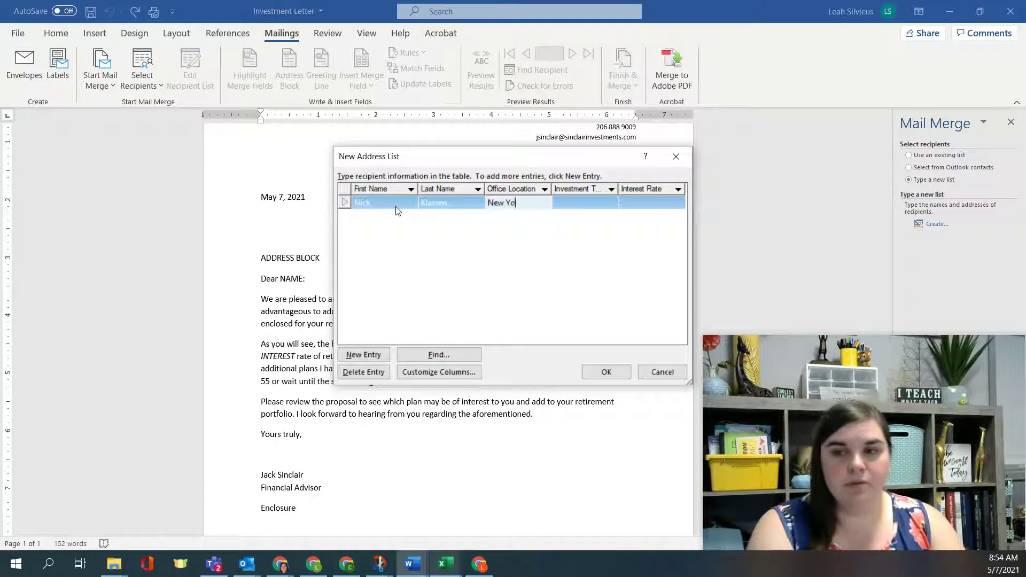
{"action": "type", "text": "rk"}
{"action": "key", "text": "Tab"}
{"action": "type", "text": "Fidel"}
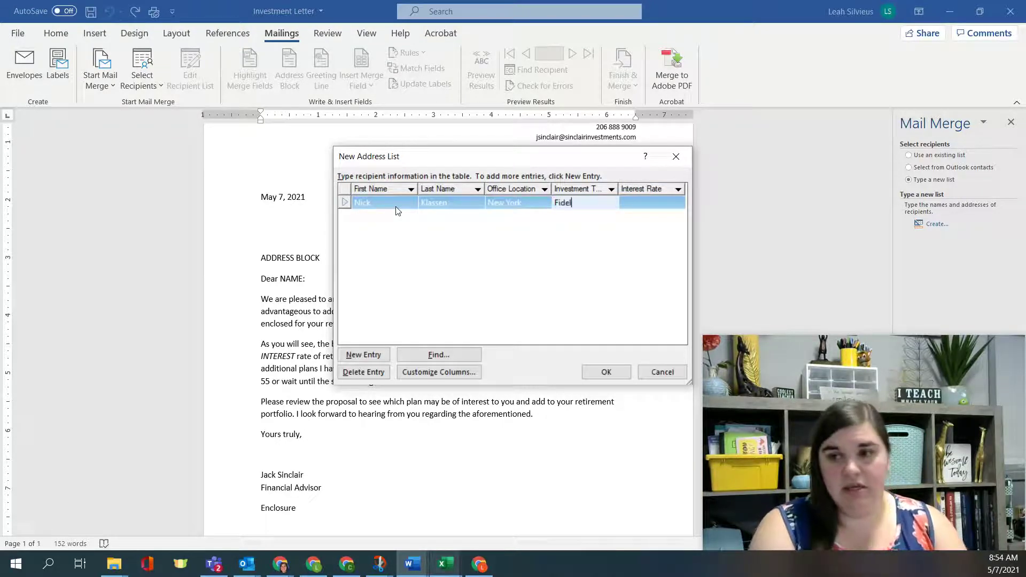
{"action": "type", "text": "ity "}
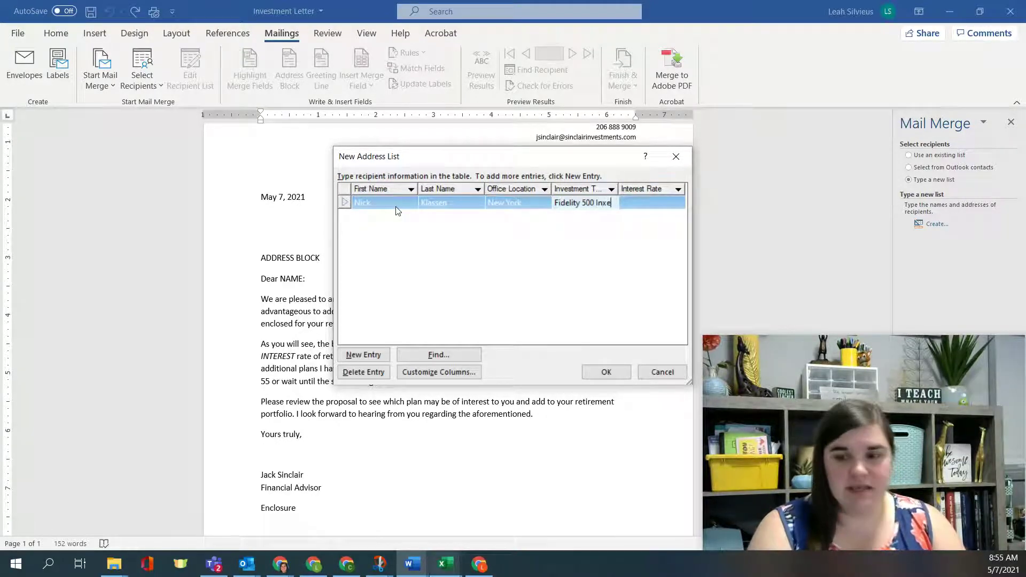
{"action": "type", "text": "500 Index"}
{"action": "key", "text": "Tab"}
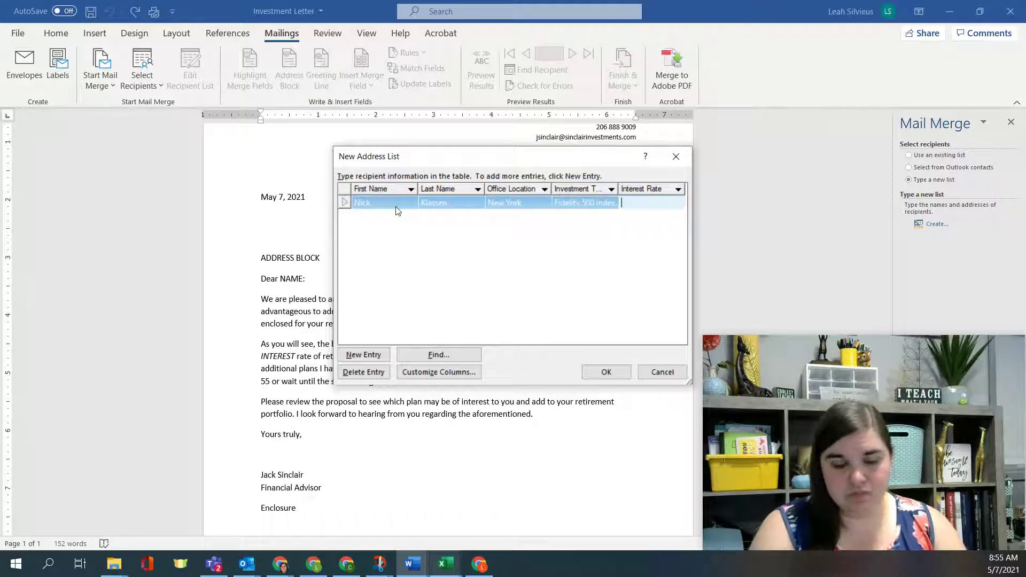
{"action": "type", "text": "16.03"}
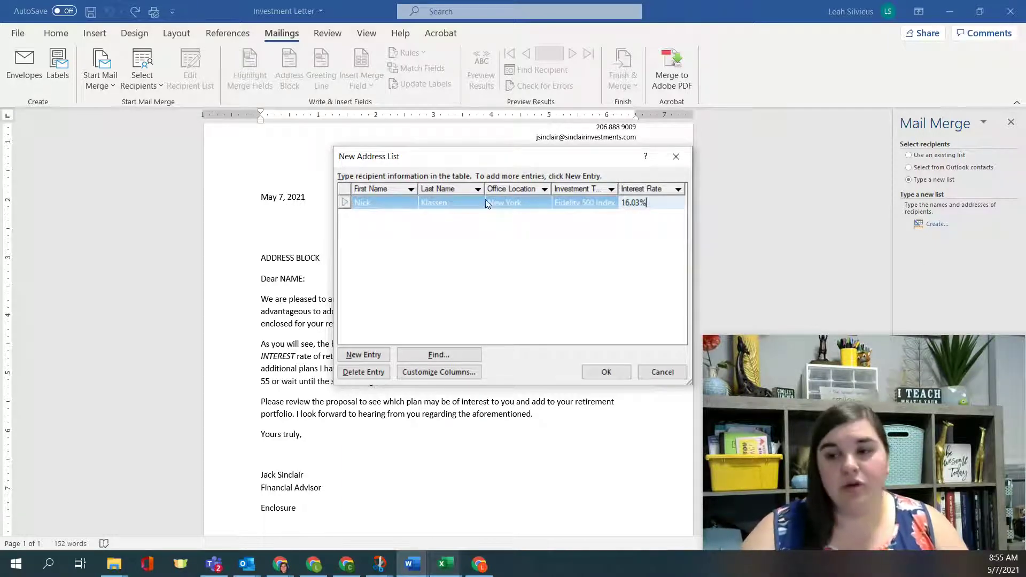
{"action": "key", "text": "Tab"}
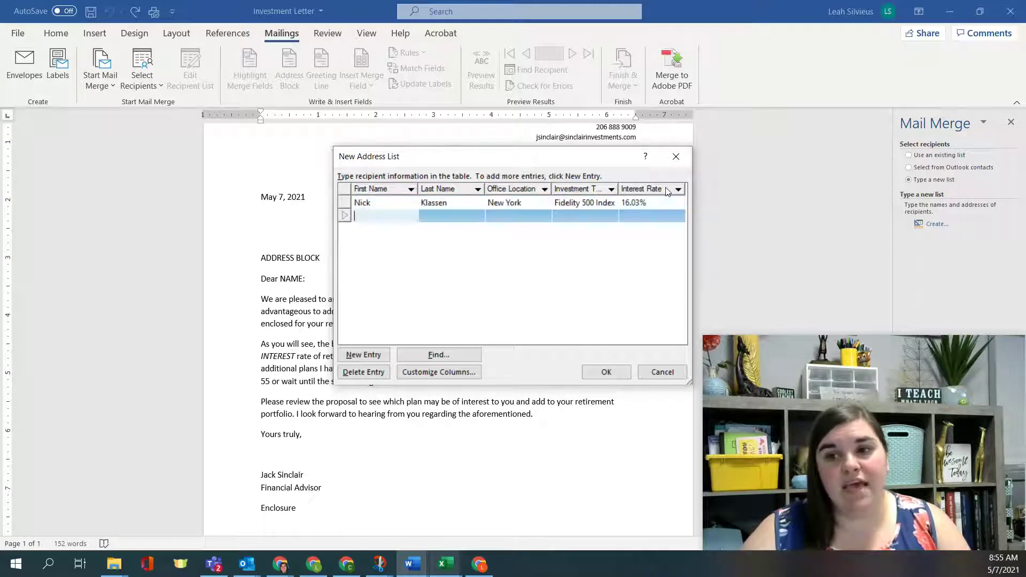
Step: Add a second recipient with name, New York, Fidelity 500 Index and interest rate, then finish the list
{"action": "left_click", "coordinate": [404, 217]}
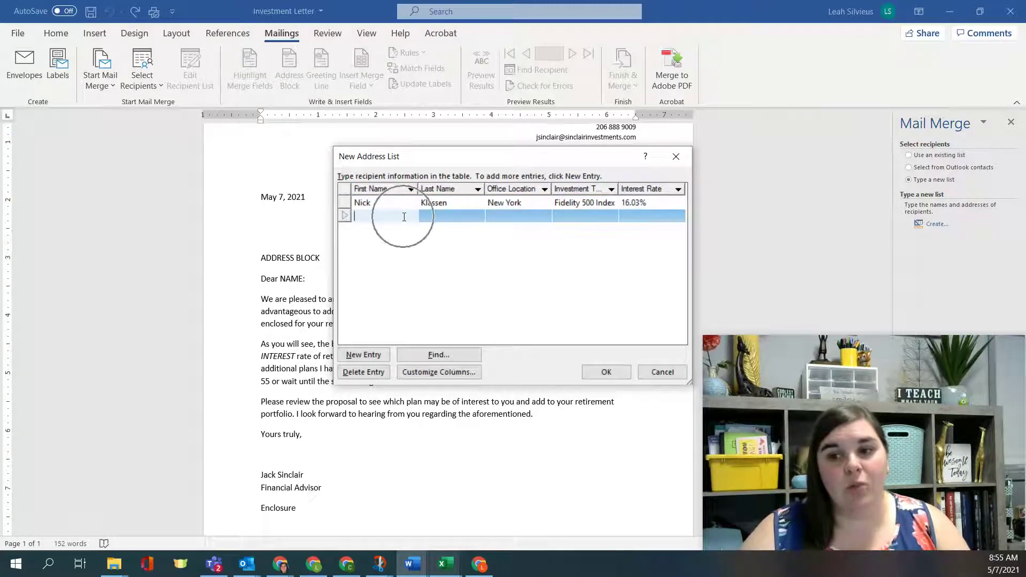
{"action": "left_click", "coordinate": [358, 357]}
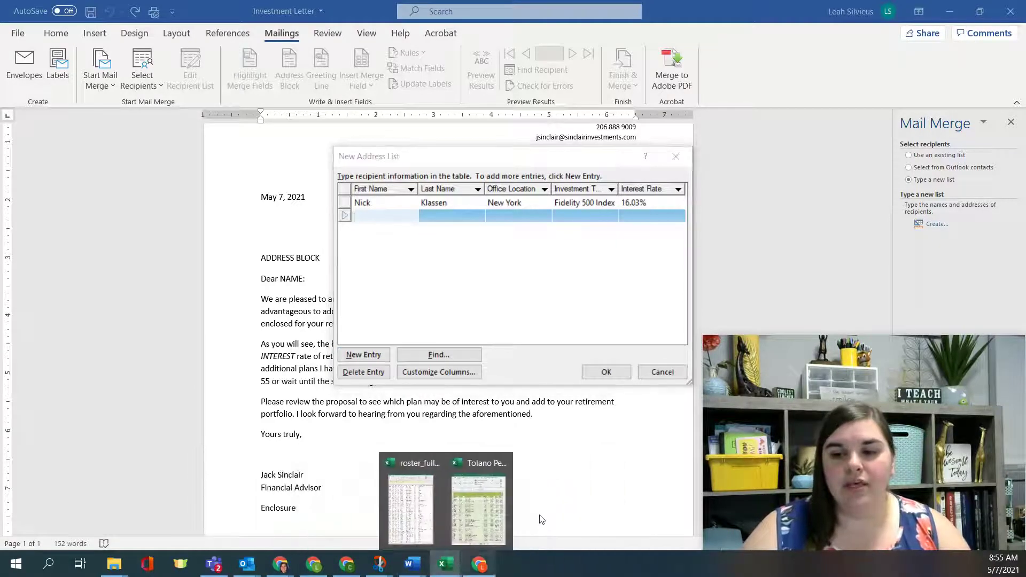
{"action": "left_click", "coordinate": [483, 515]}
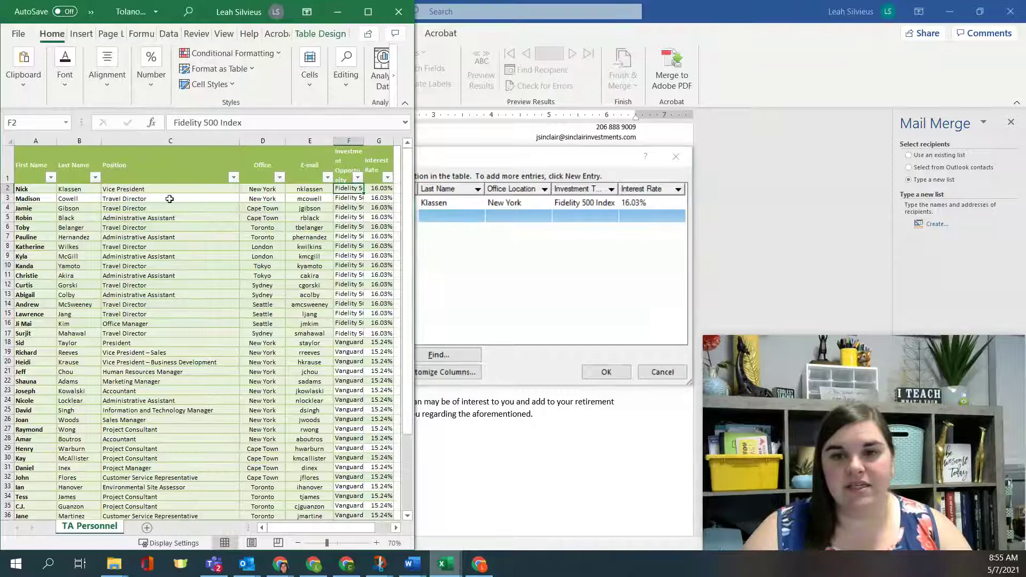
{"action": "left_click", "coordinate": [442, 208]}
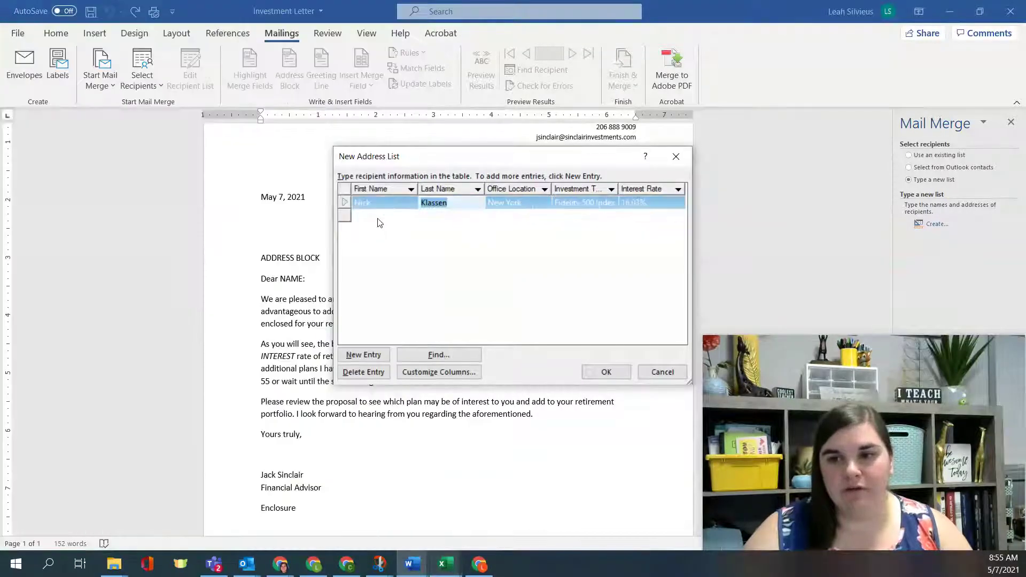
{"action": "left_click", "coordinate": [379, 219]}
{"action": "key", "text": "Tab"}
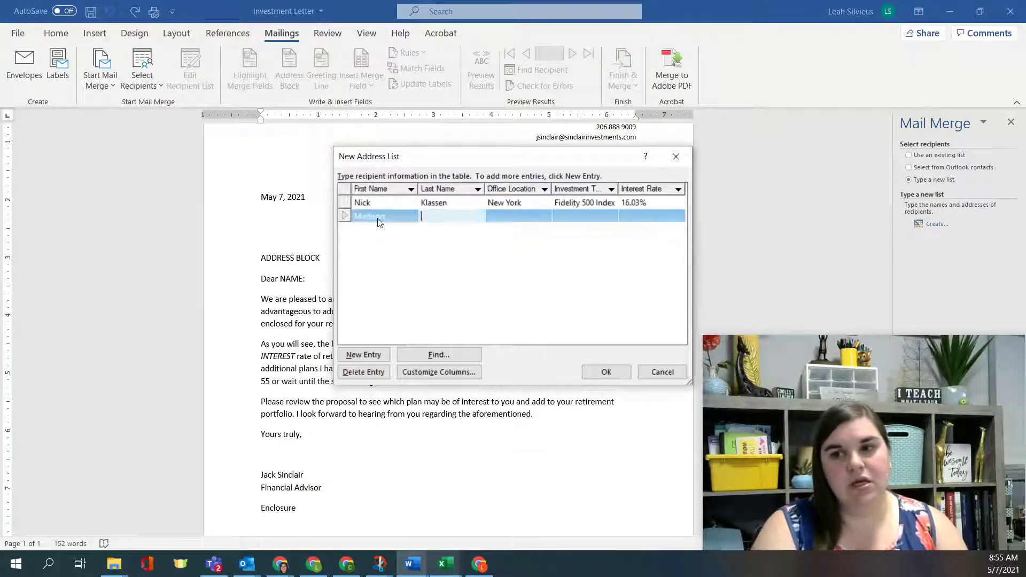
{"action": "key", "text": "Tab"}
{"action": "type", "text": "New York"}
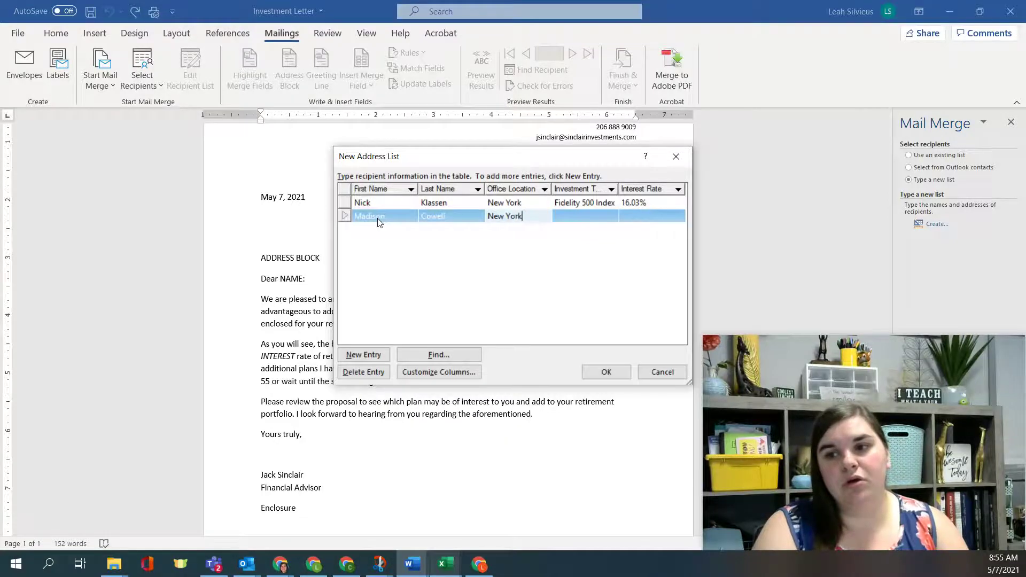
{"action": "key", "text": "Tab"}
{"action": "type", "text": "Fide"}
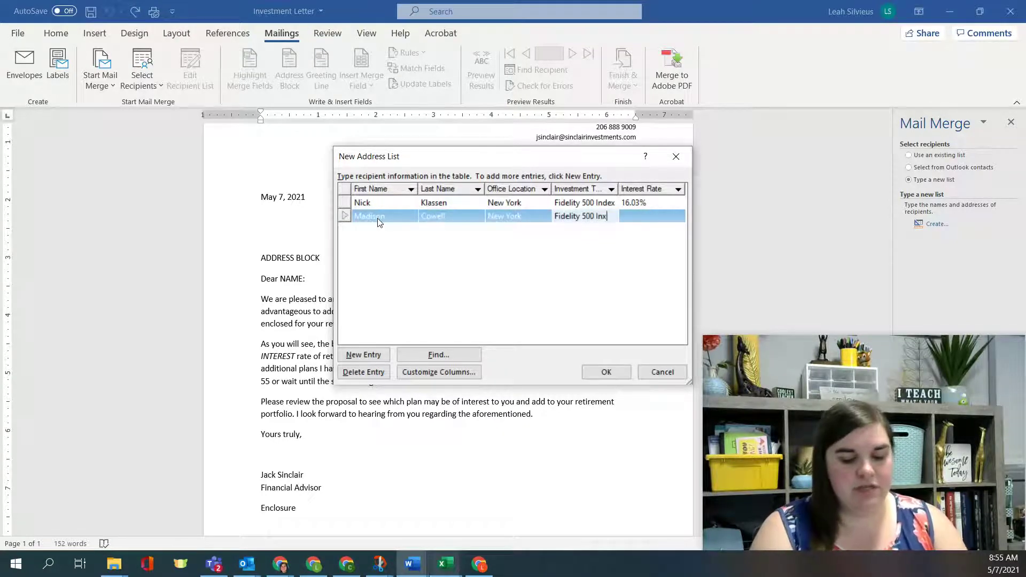
{"action": "type", "text": "lity 500 Index"}
{"action": "key", "text": "Tab"}
{"action": "type", "text": "1"}
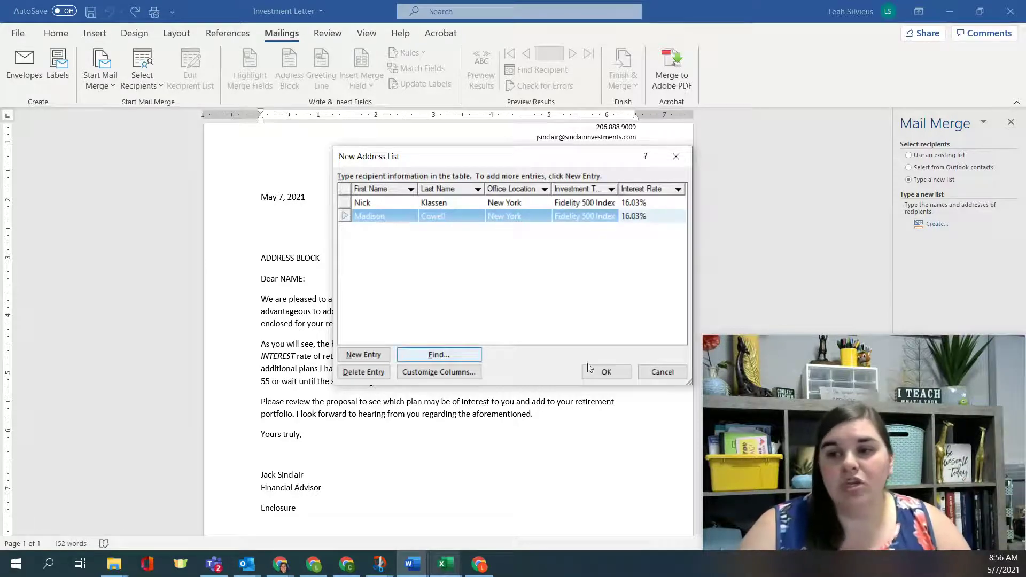
{"action": "left_click", "coordinate": [603, 372]}
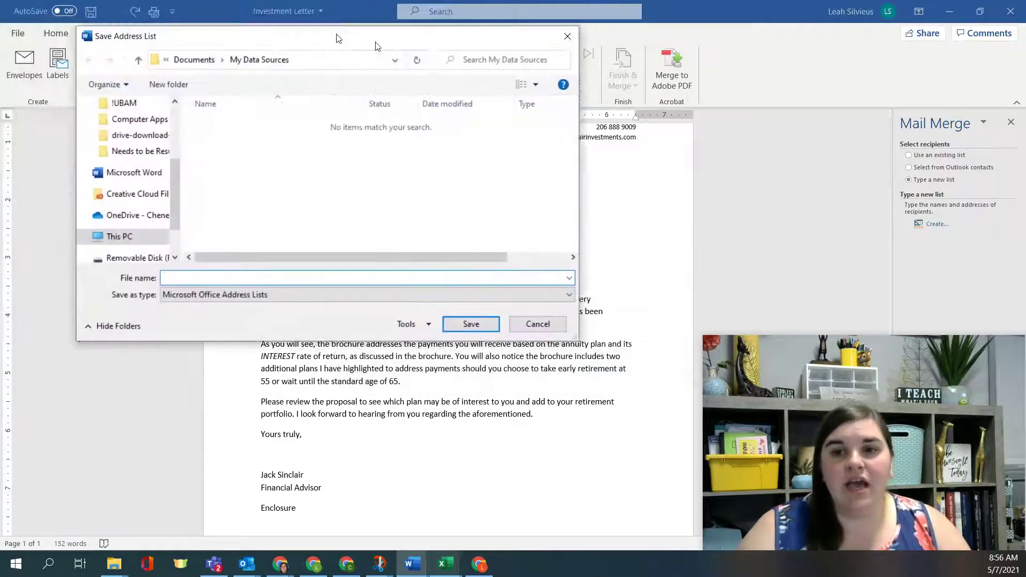
Step: Save the address list as 'Tolano Example List' in the Computer Apps 1 folder
{"action": "left_click", "coordinate": [259, 65]}
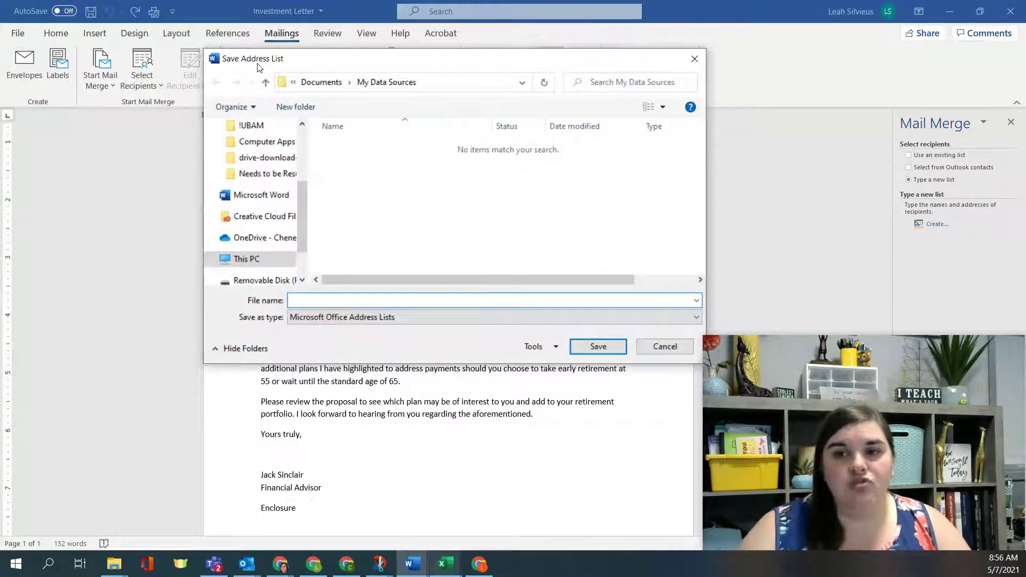
{"action": "left_click", "coordinate": [385, 86]}
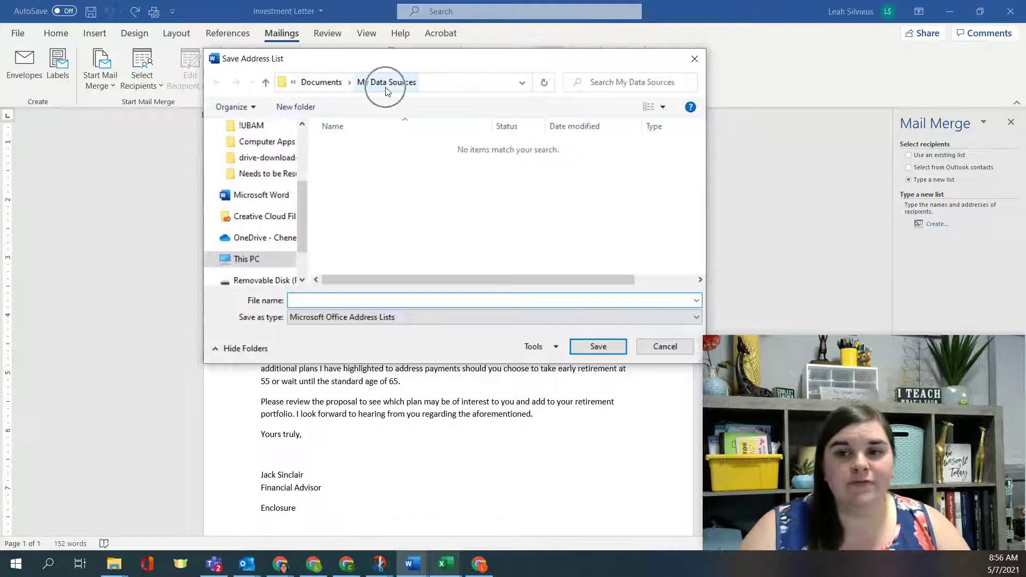
{"action": "scroll", "coordinate": [288, 203], "scroll_direction": "up", "scroll_amount": 2}
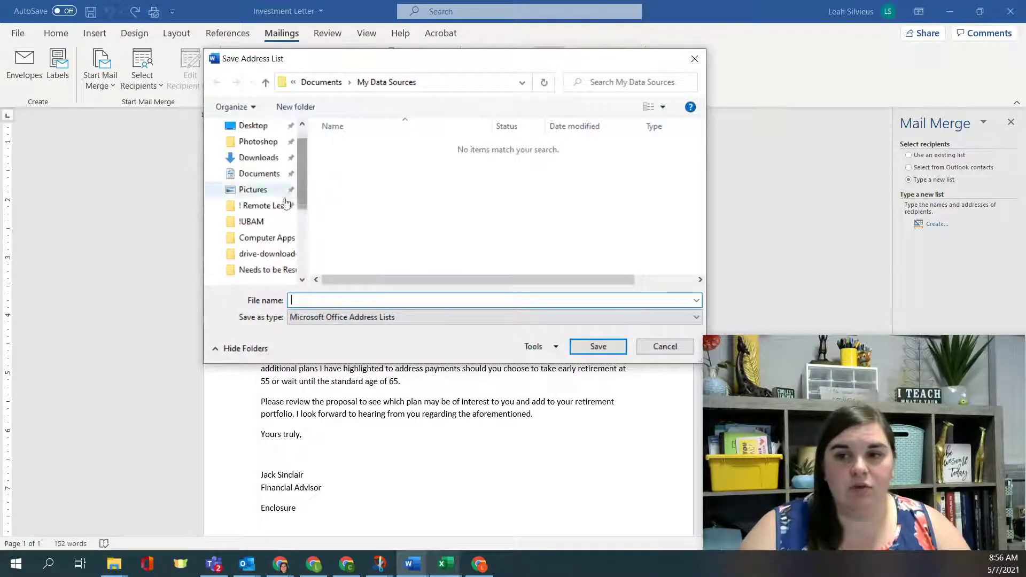
{"action": "left_click", "coordinate": [267, 238]}
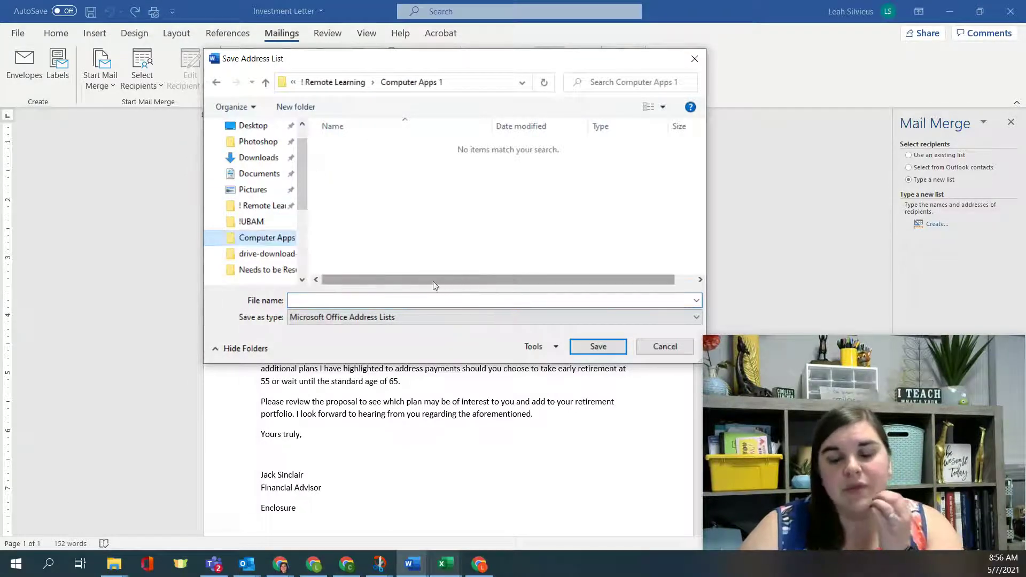
{"action": "left_click", "coordinate": [408, 301]}
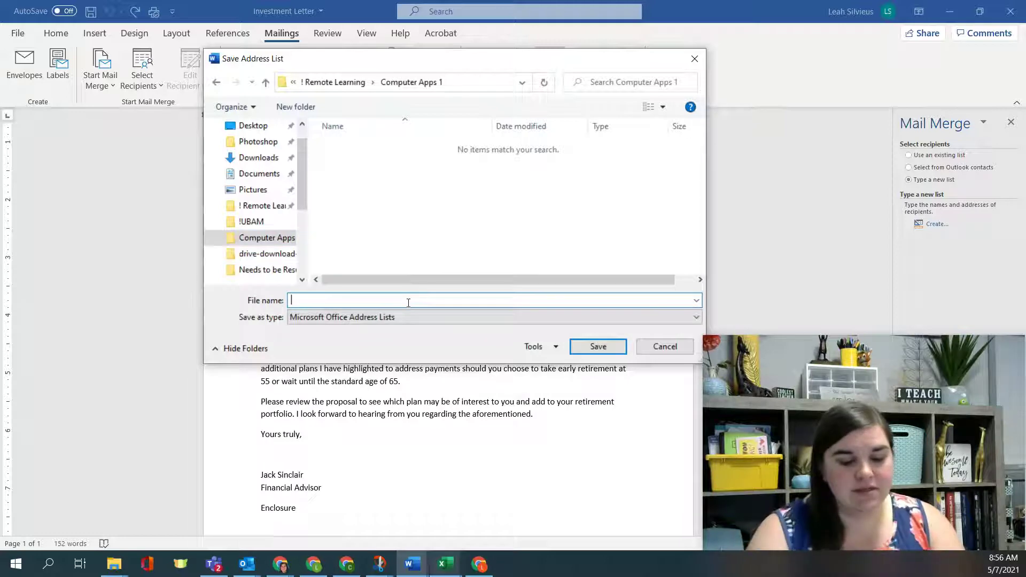
{"action": "type", "text": "Tolano Example List"}
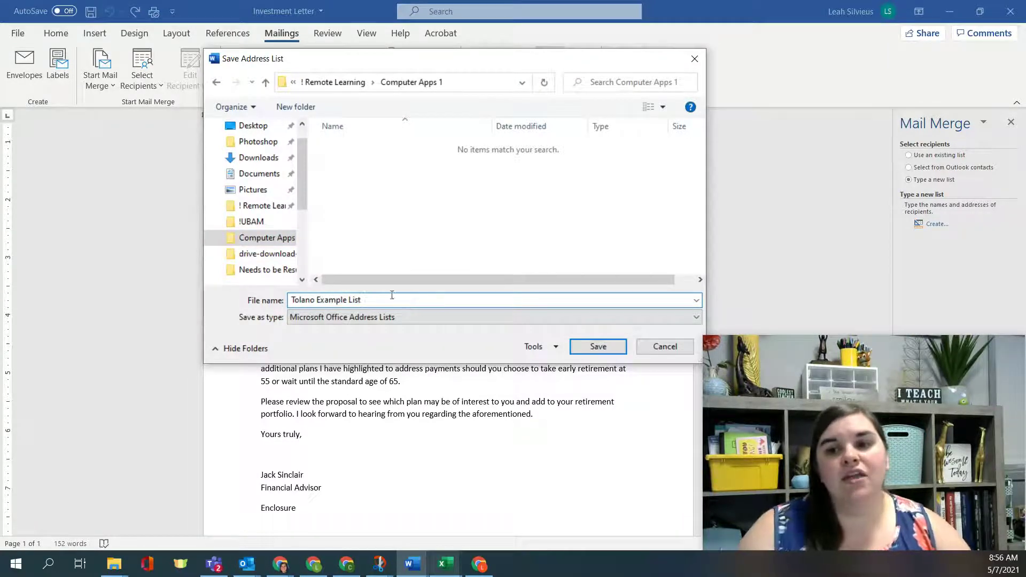
{"action": "left_click", "coordinate": [368, 323]}
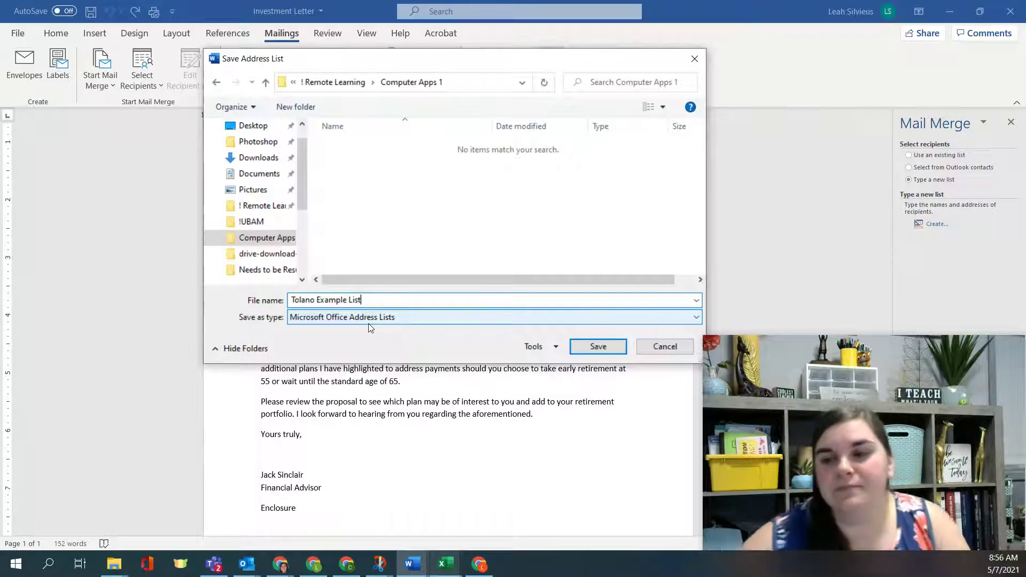
{"action": "left_click", "coordinate": [598, 348]}
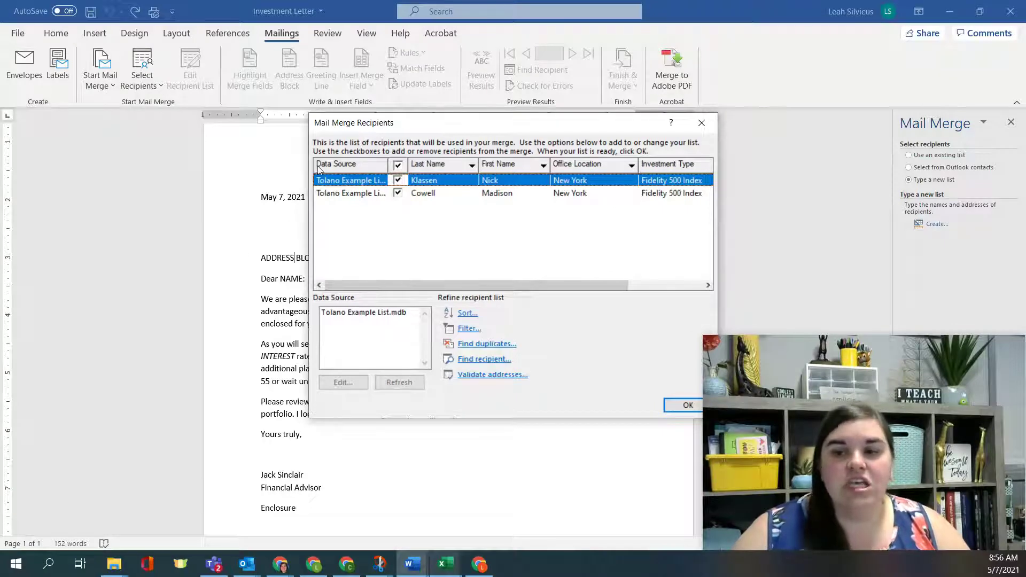
Step: Select Tolano Example List.mdb under Data Source, then place File Explorer over the letter
{"action": "left_click", "coordinate": [335, 298]}
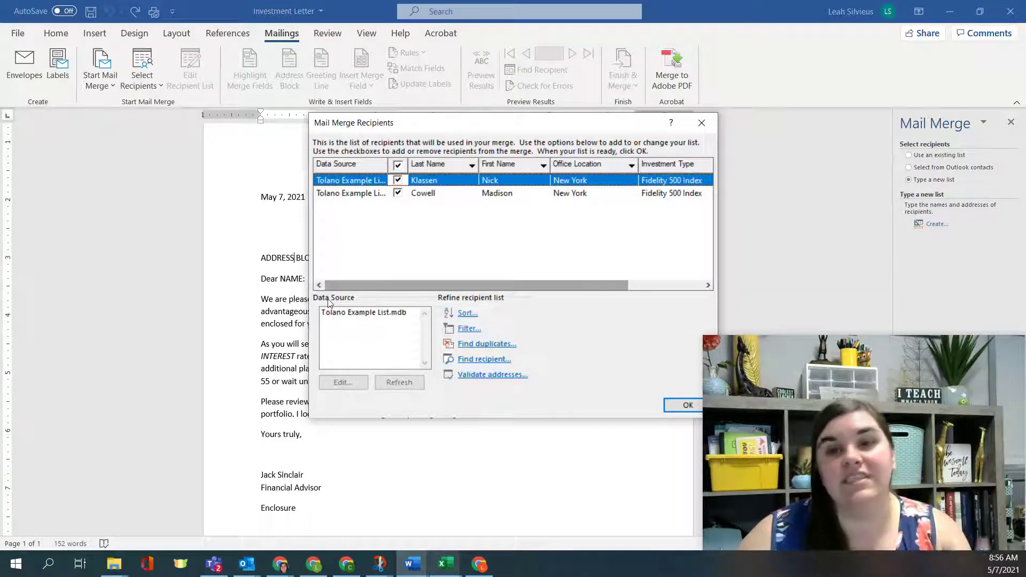
{"action": "left_click", "coordinate": [373, 311]}
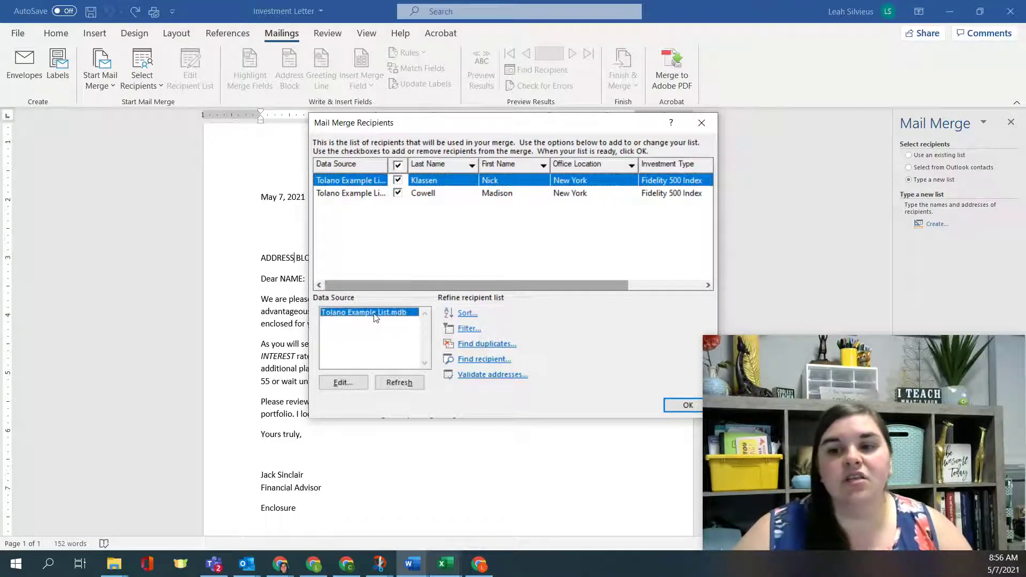
{"action": "left_click", "coordinate": [398, 315]}
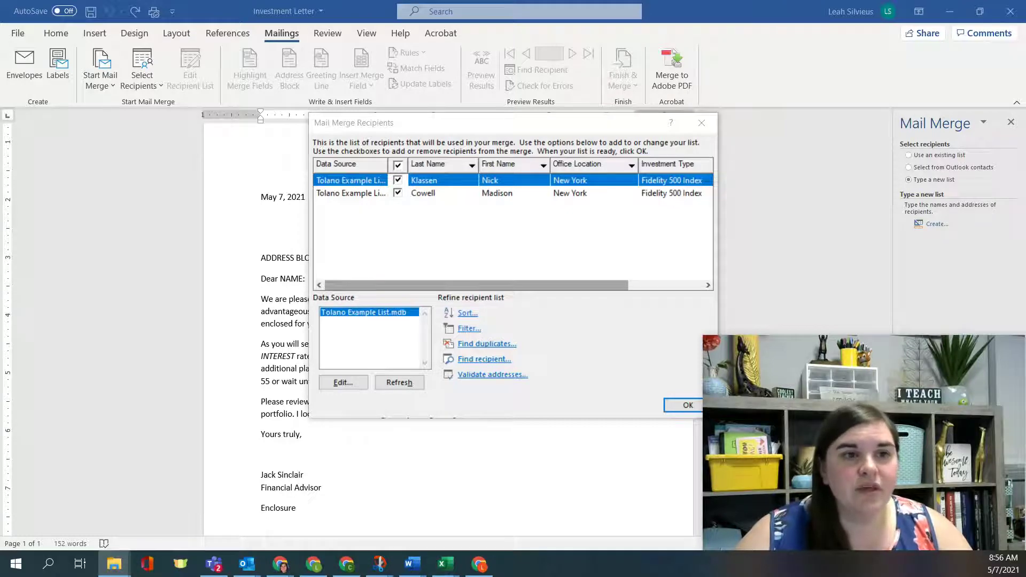
{"action": "left_click", "coordinate": [114, 563]}
{"action": "left_click_drag", "start_coordinate": [481, 62], "coordinate": [261, 45]}
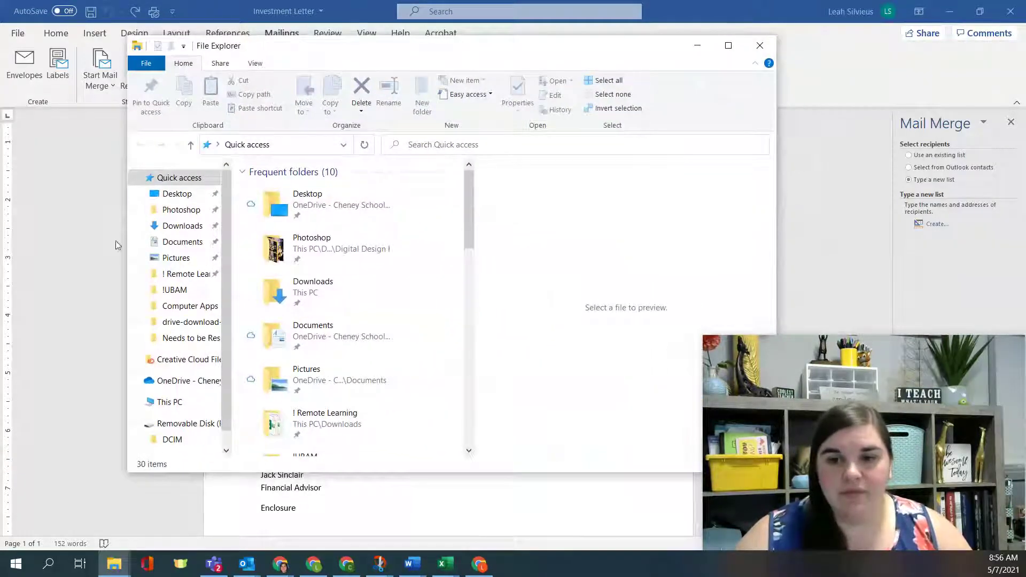
Step: Browse to ! Remote Learning > Computer Apps 1 to find the saved Tolano Example List
{"action": "left_click", "coordinate": [187, 274]}
{"action": "double_click", "coordinate": [338, 188]}
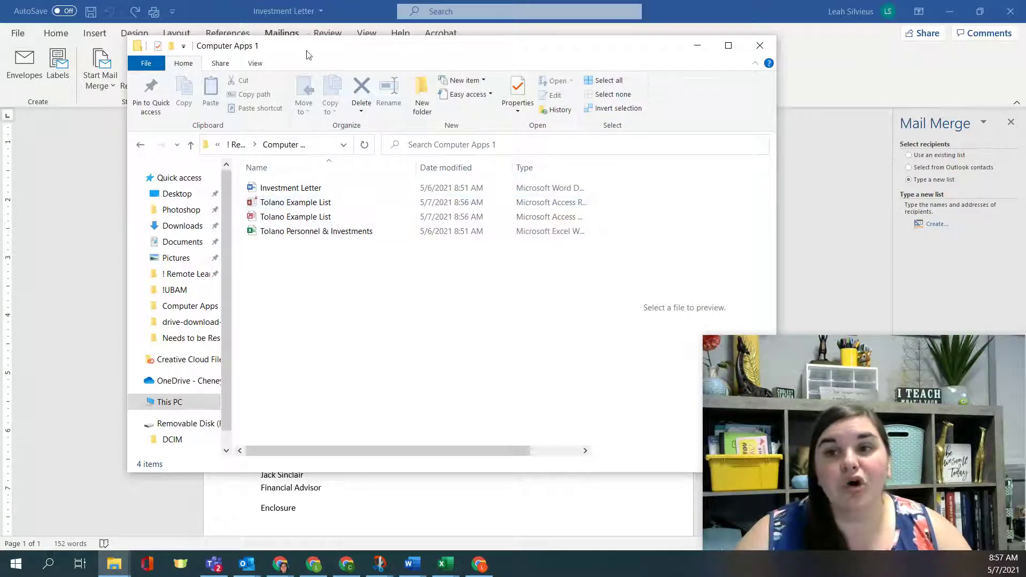
{"action": "left_click_drag", "start_coordinate": [309, 55], "coordinate": [342, 492]}
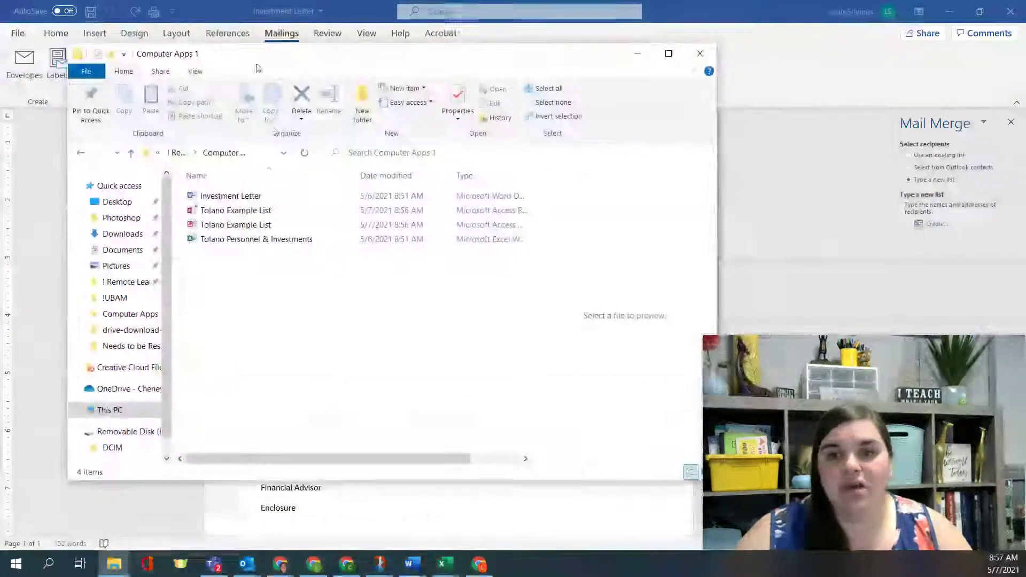
Step: Accept the Mail Merge Recipients list and close File Explorer
{"action": "left_click", "coordinate": [636, 53]}
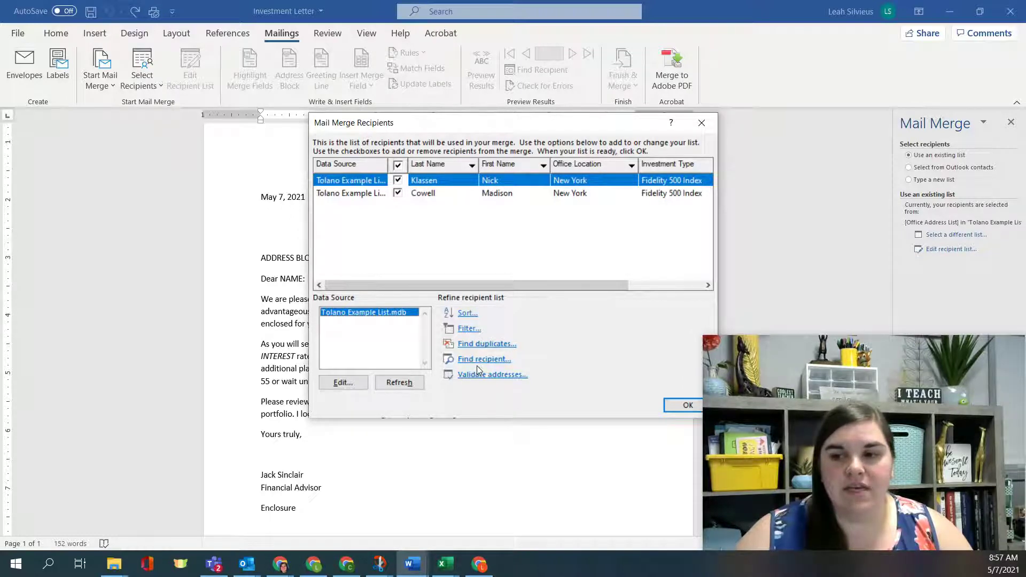
{"action": "left_click", "coordinate": [688, 405]}
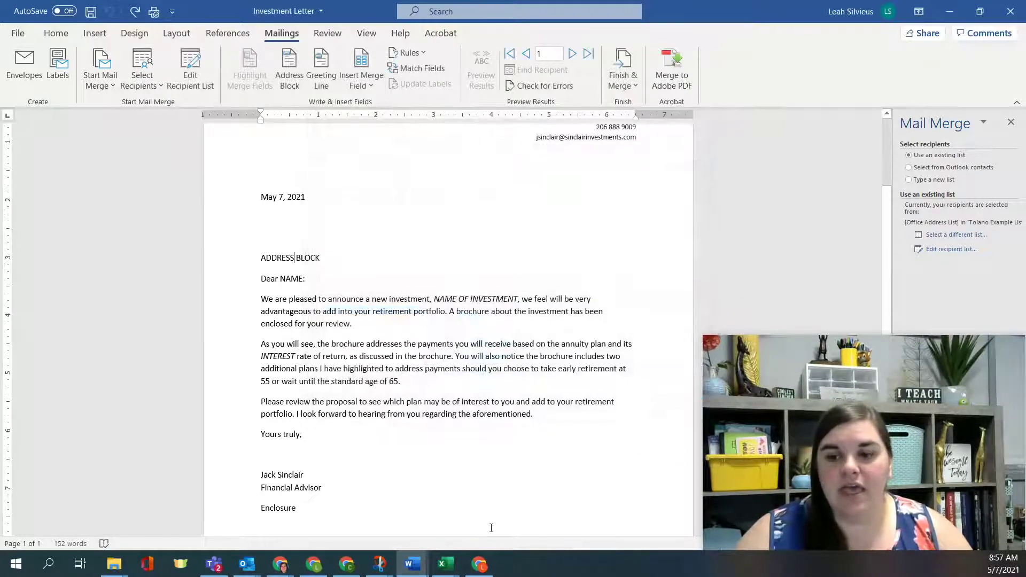
{"action": "key", "text": "alt+Tab"}
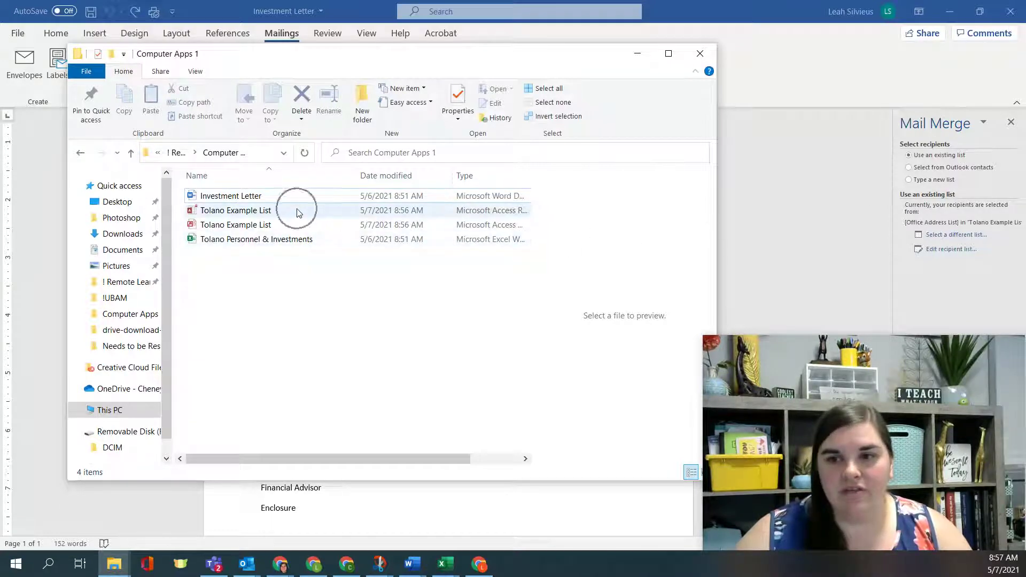
{"action": "left_click", "coordinate": [700, 53]}
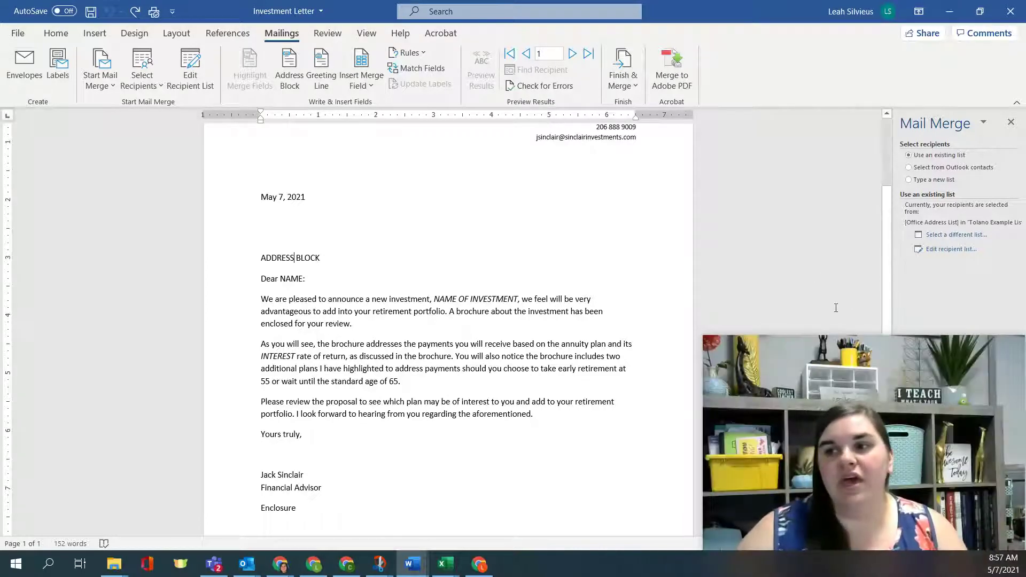
Step: Select a different list: the Tolano Personnel & Investments workbook in ! Remote Learning > Computer Apps 1
{"action": "left_click", "coordinate": [963, 239]}
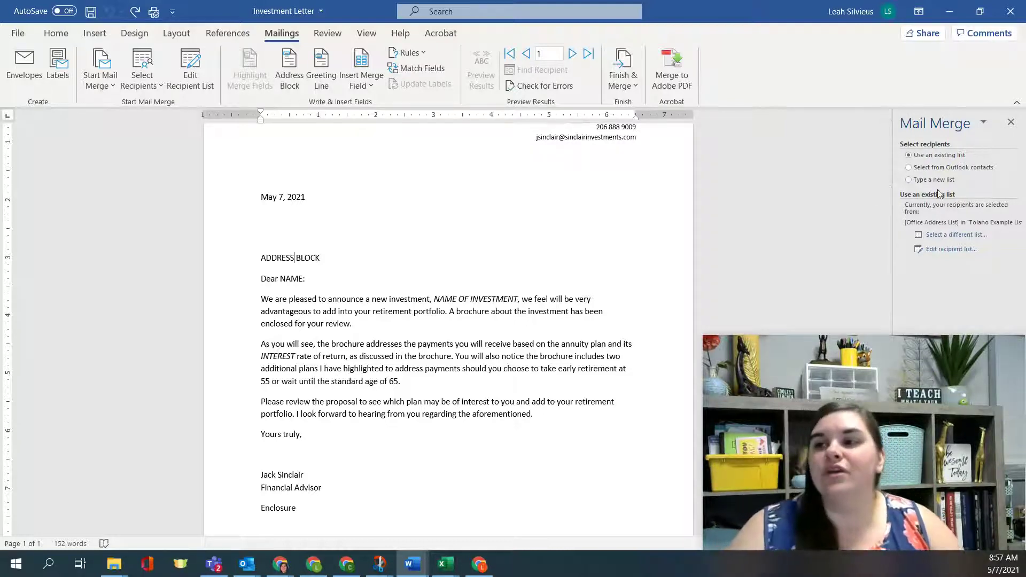
{"action": "left_click", "coordinate": [930, 235]}
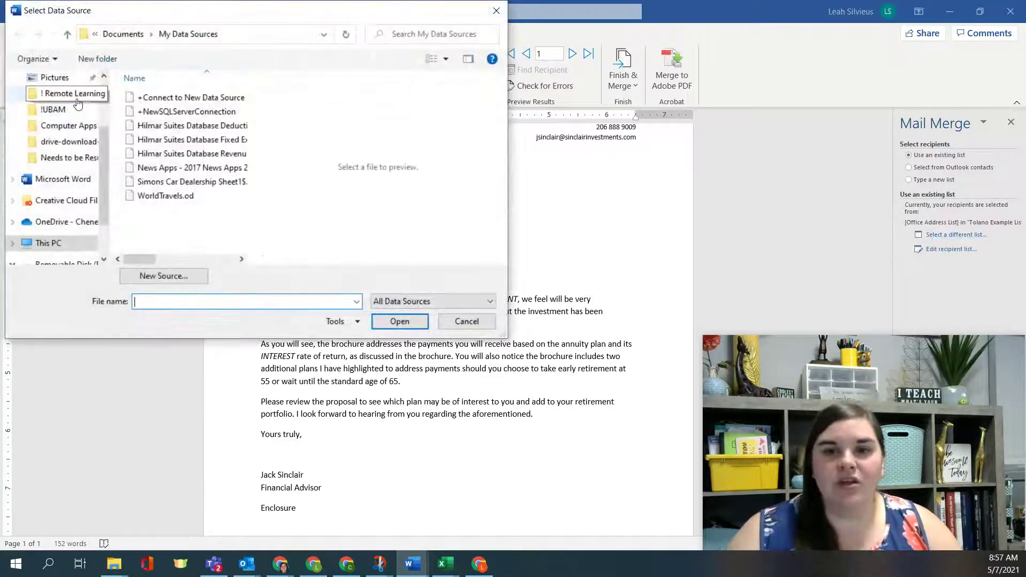
{"action": "left_click", "coordinate": [67, 94]}
{"action": "double_click", "coordinate": [161, 97]}
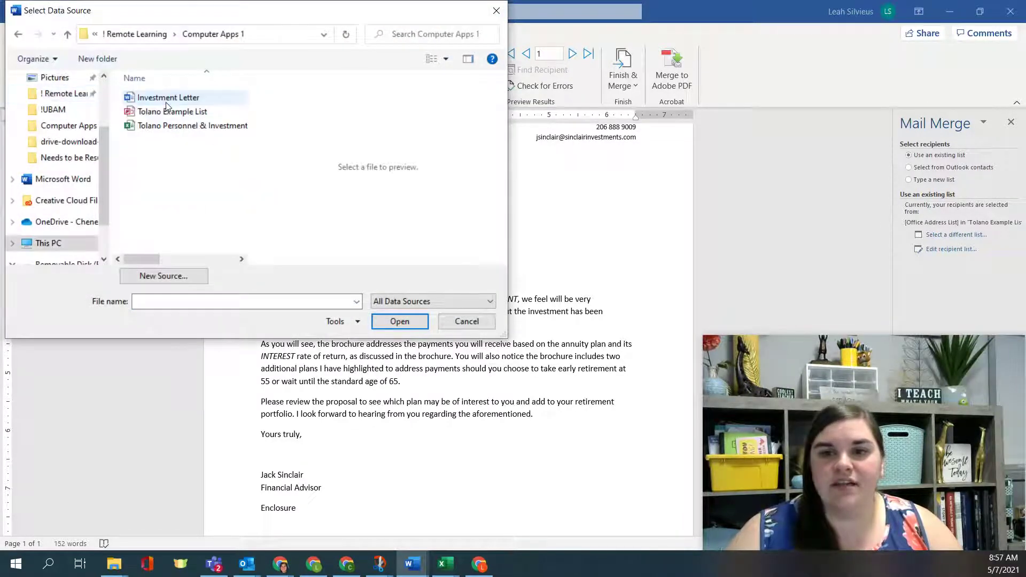
{"action": "left_click", "coordinate": [155, 126]}
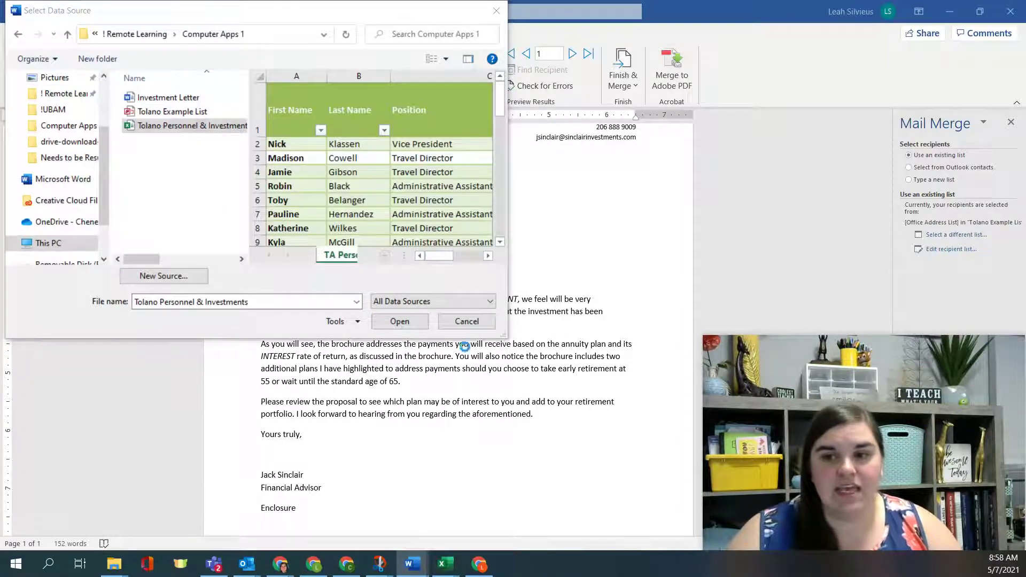
{"action": "left_click", "coordinate": [419, 322]}
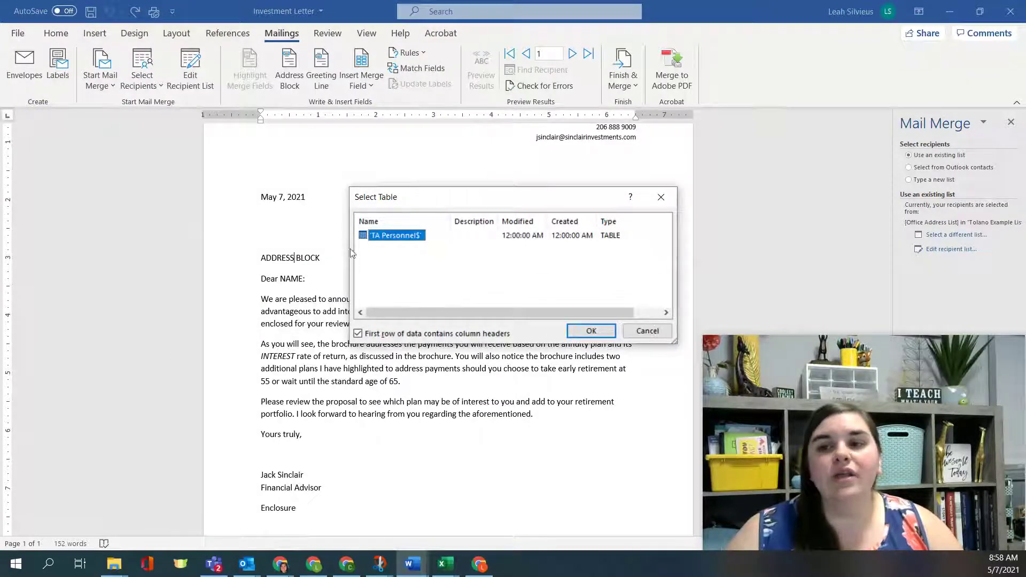
Step: Compare the TA Personnel sheet's headers in Excel and keep 'First row of data contains column headers' checked
{"action": "left_click", "coordinate": [441, 569]}
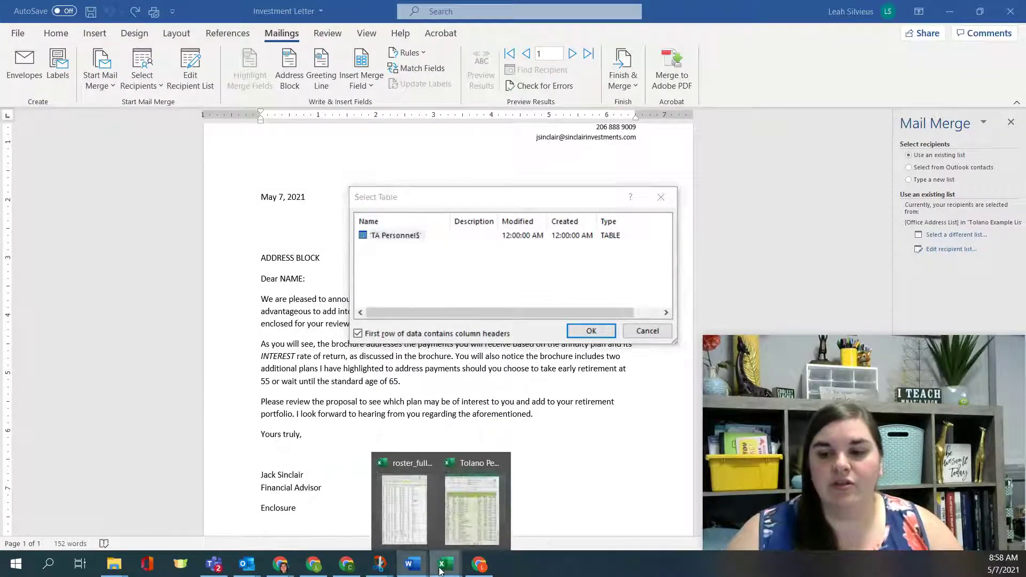
{"action": "left_click", "coordinate": [471, 508]}
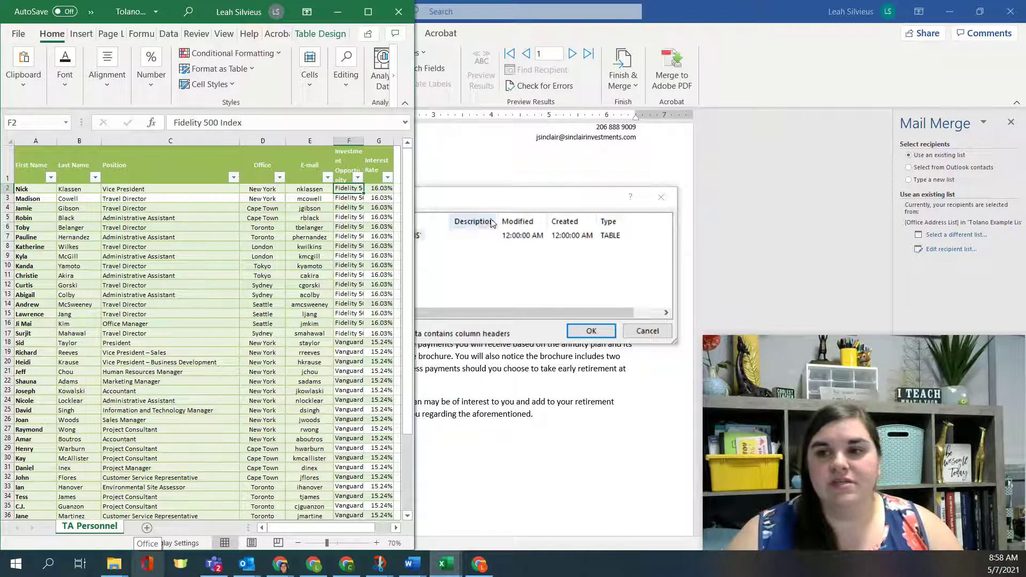
{"action": "left_click", "coordinate": [507, 200]}
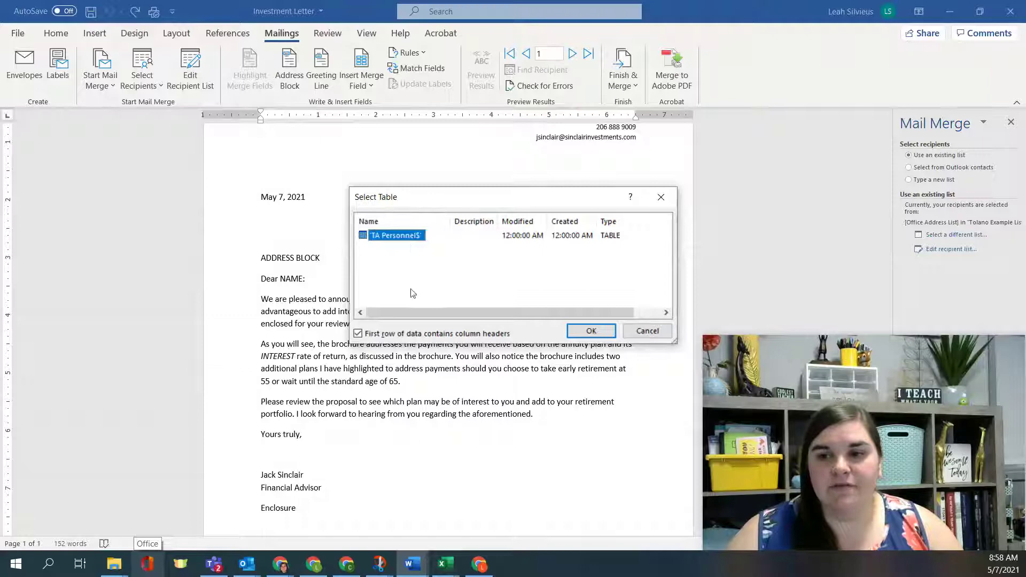
{"action": "left_click", "coordinate": [406, 337]}
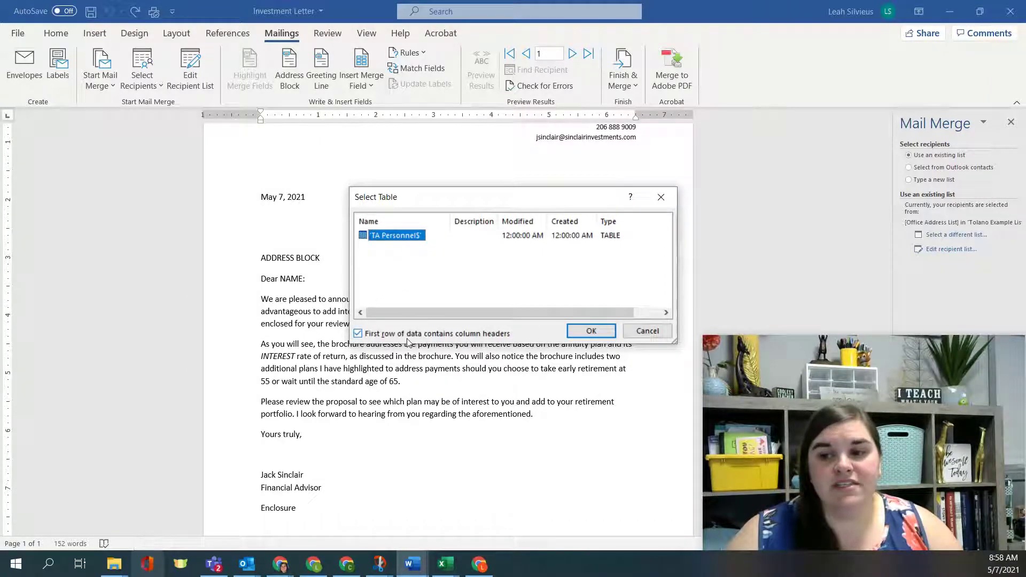
{"action": "left_click", "coordinate": [406, 336]}
{"action": "left_click", "coordinate": [432, 570]}
{"action": "left_click", "coordinate": [479, 505]}
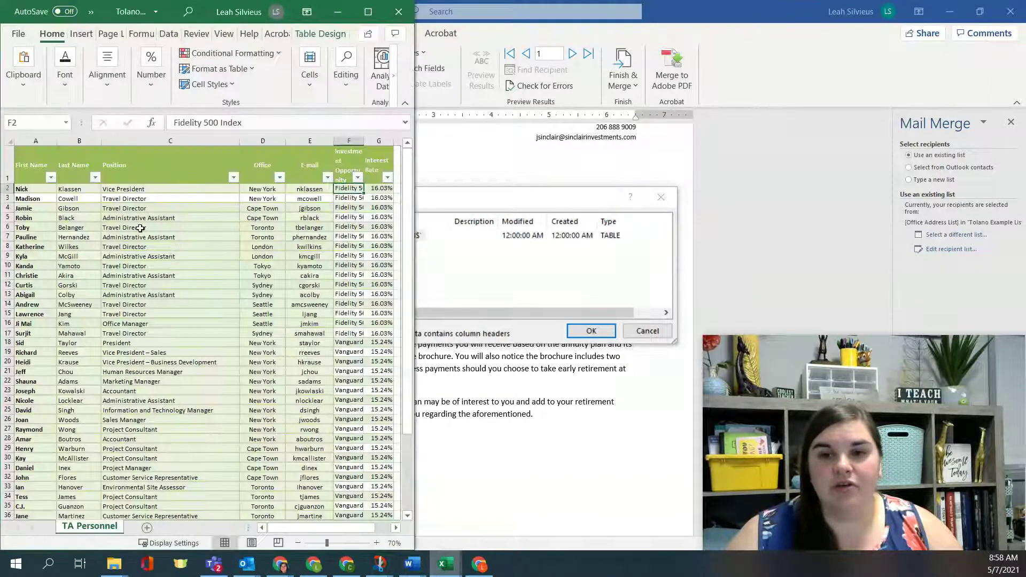
{"action": "key", "text": "Right"}
{"action": "key", "text": "Right"}
{"action": "key", "text": "Right"}
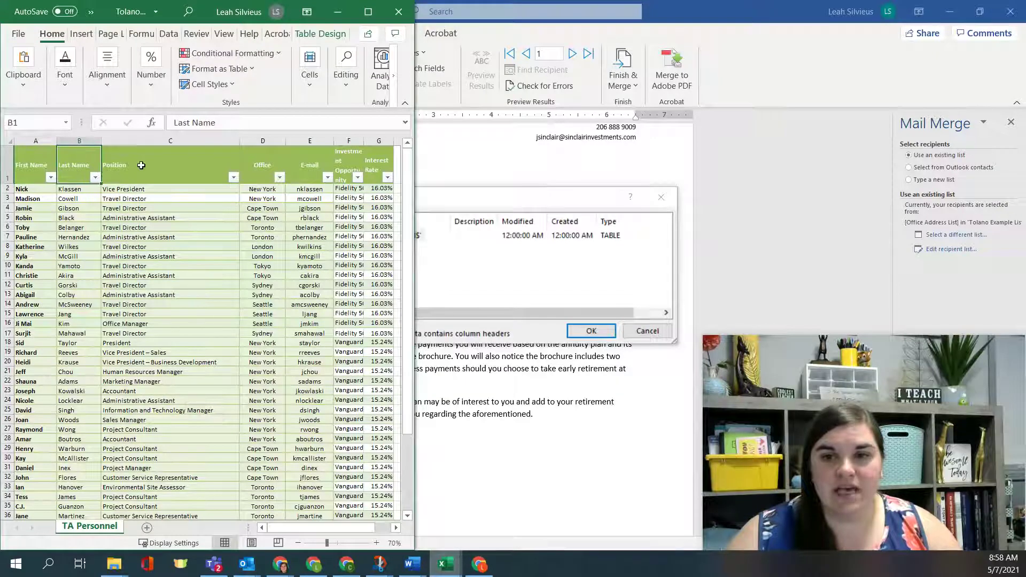
{"action": "left_click", "coordinate": [532, 207]}
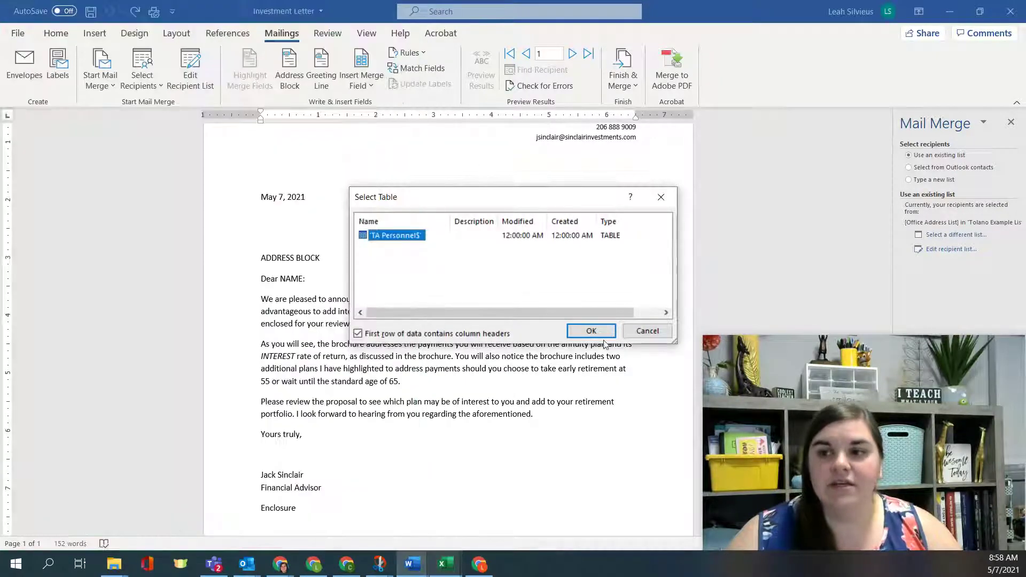
Step: Select the TA Personnel$ sheet and accept all Tolano Personnel & Investments entries as mail merge recipients
{"action": "key", "text": "Return"}
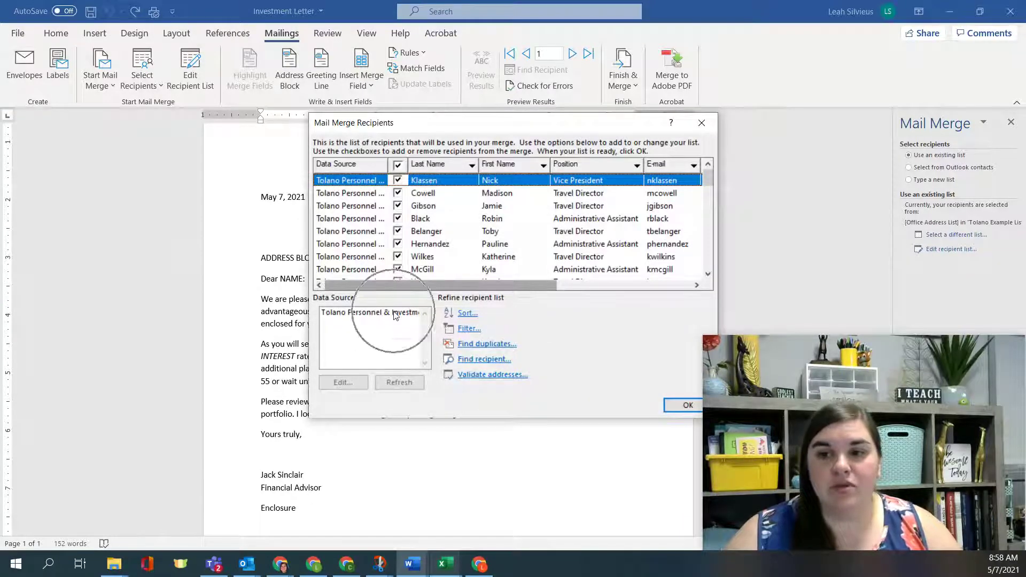
{"action": "scroll", "coordinate": [578, 239], "scroll_direction": "down", "scroll_amount": 7}
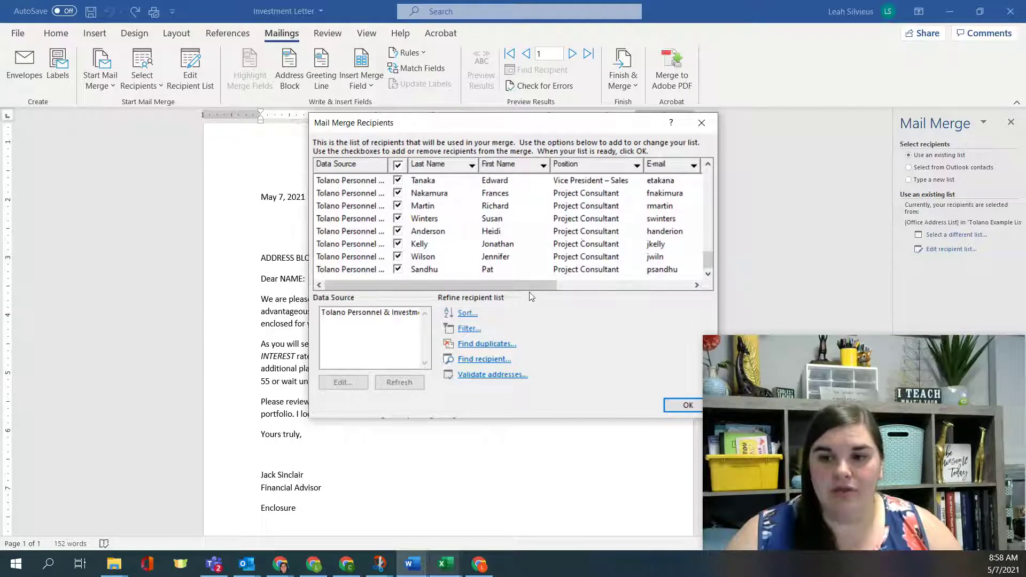
{"action": "left_click", "coordinate": [686, 406]}
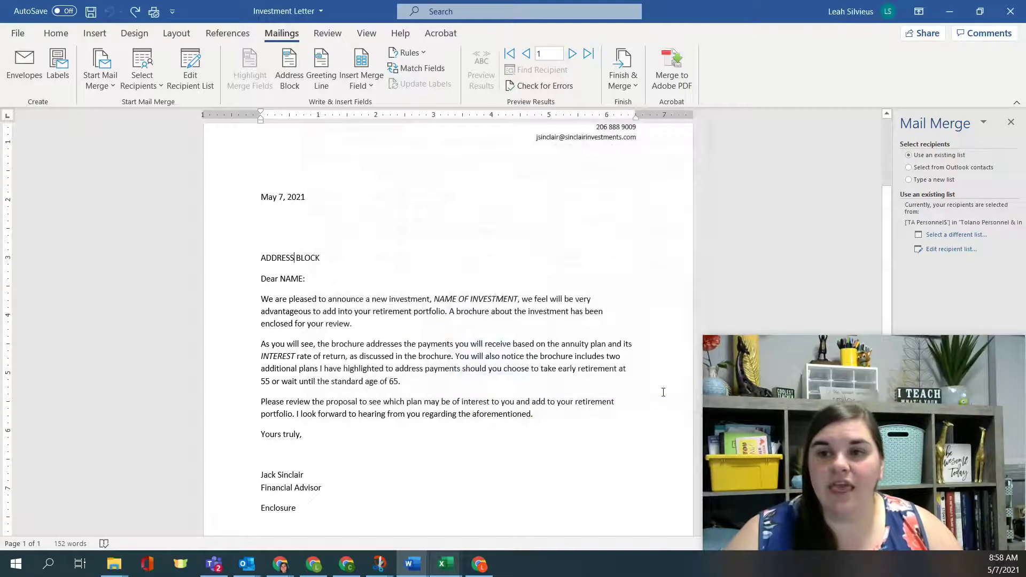